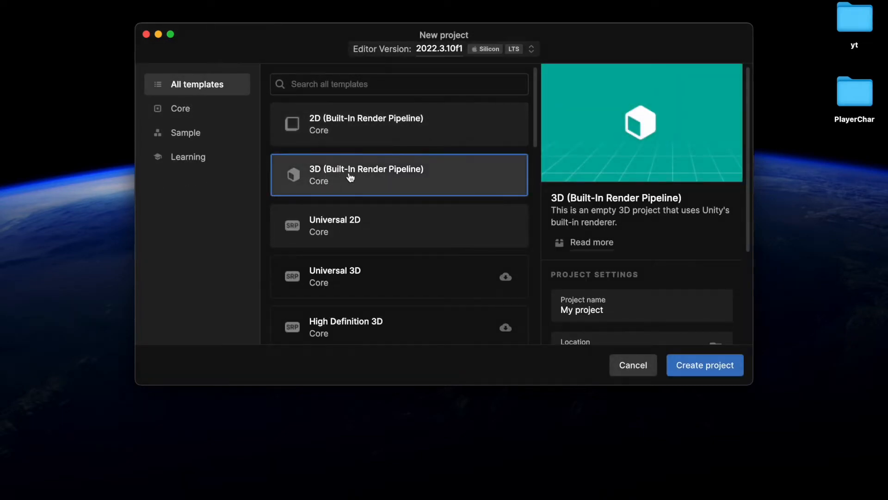
- Create a new 3D (Built-In Render Pipeline) project named Project
left_click_drag(604, 310, 563, 312)
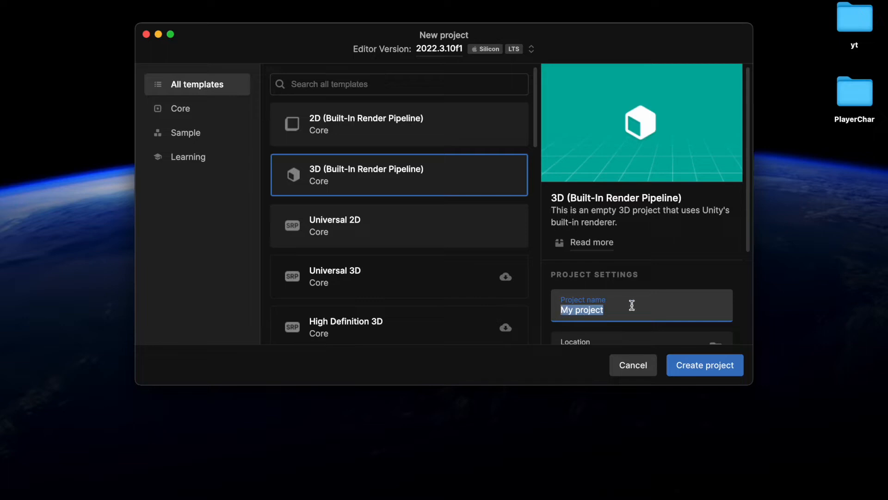
type("P")
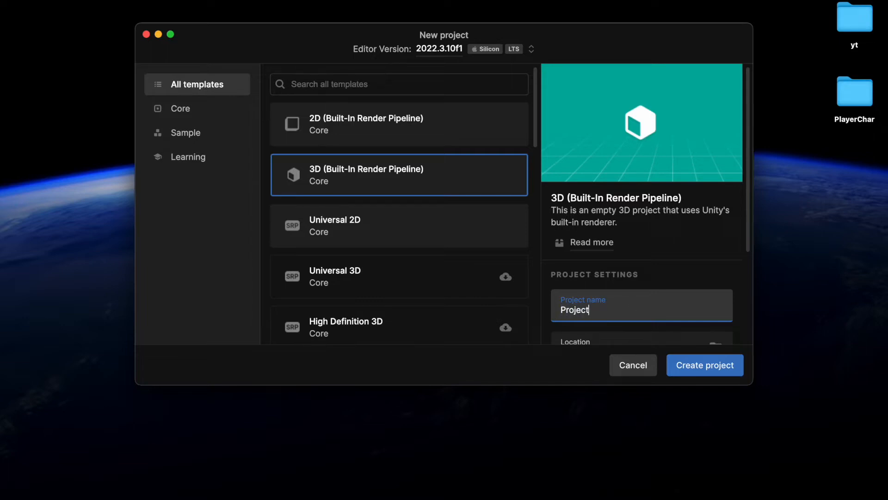
left_click(687, 368)
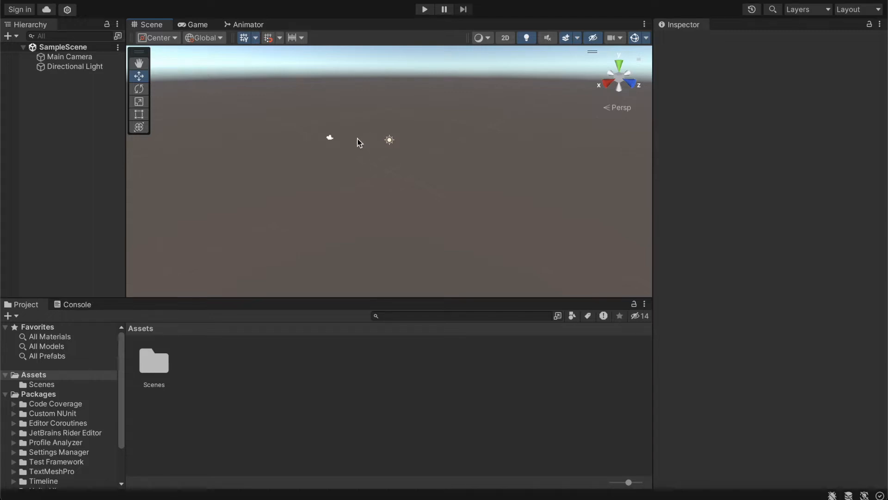
- Look around the default scene and inspect the Main Camera and the Directional Light
middle_click_drag(357, 139, 314, 144)
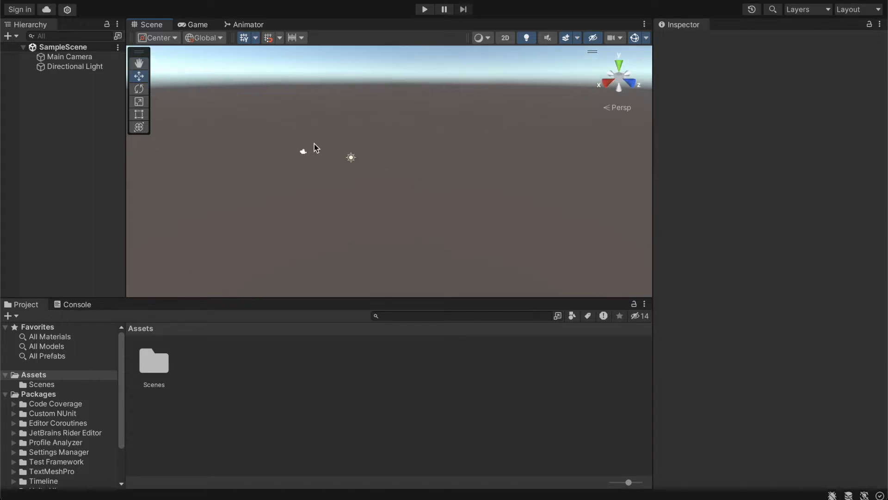
right_click_drag(306, 144, 375, 162)
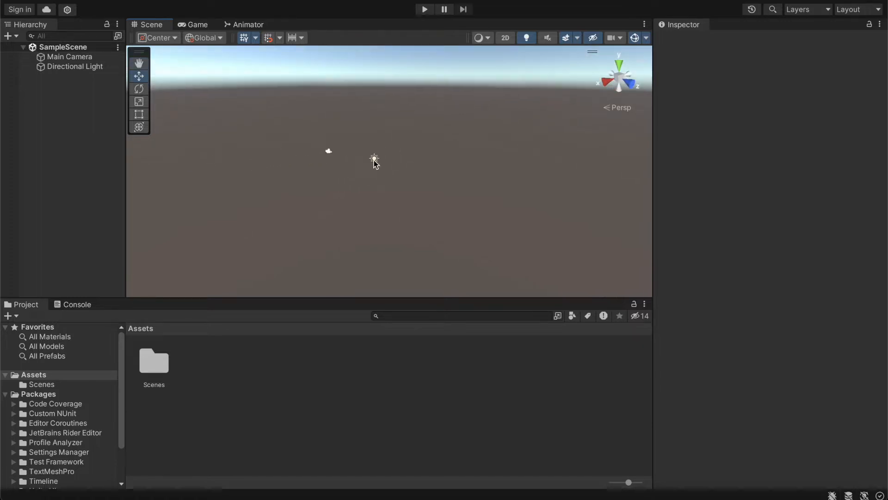
left_click(374, 162)
left_click(307, 125)
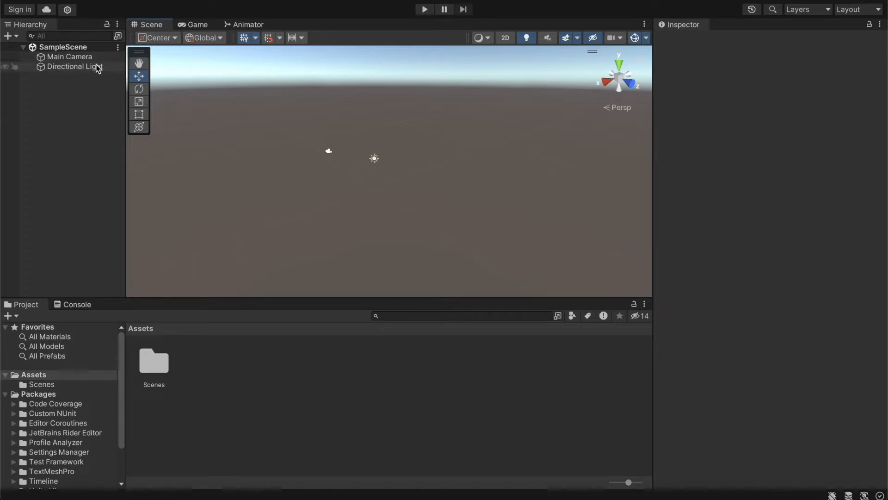
left_click(76, 57)
left_click(78, 67)
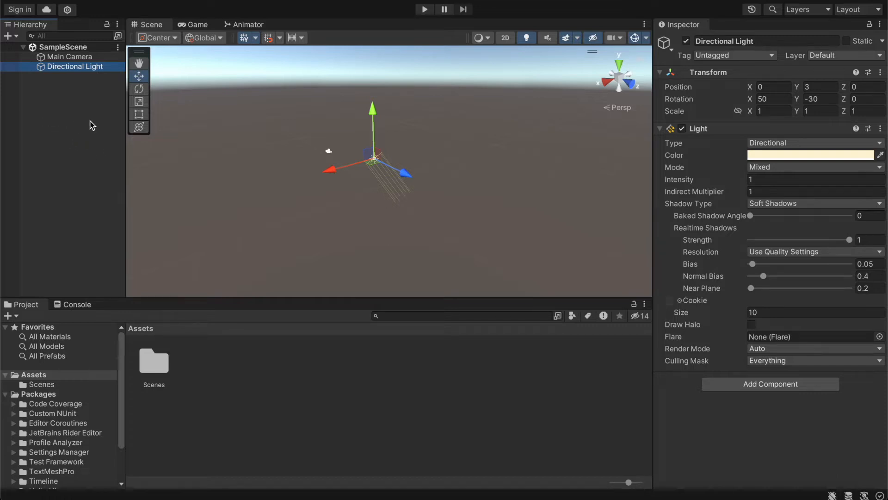
- Add a 3D cube to the scene, keeping its default name
right_click(70, 116)
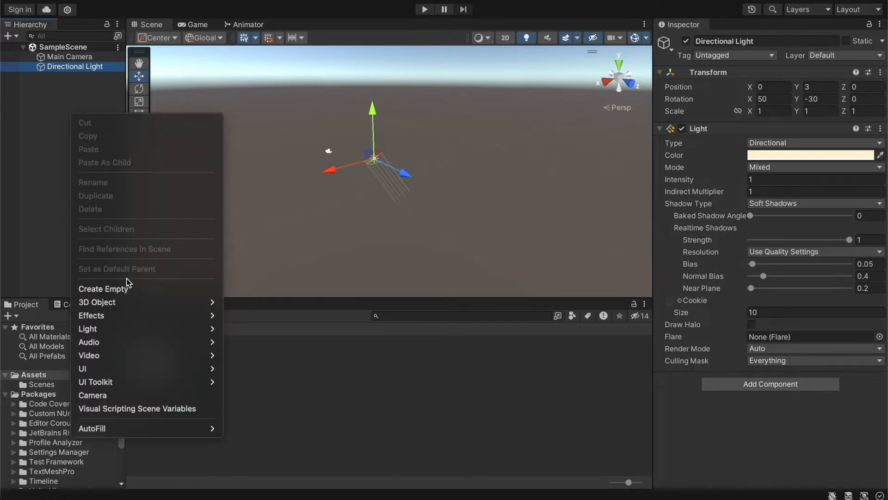
mouse_move(113, 303)
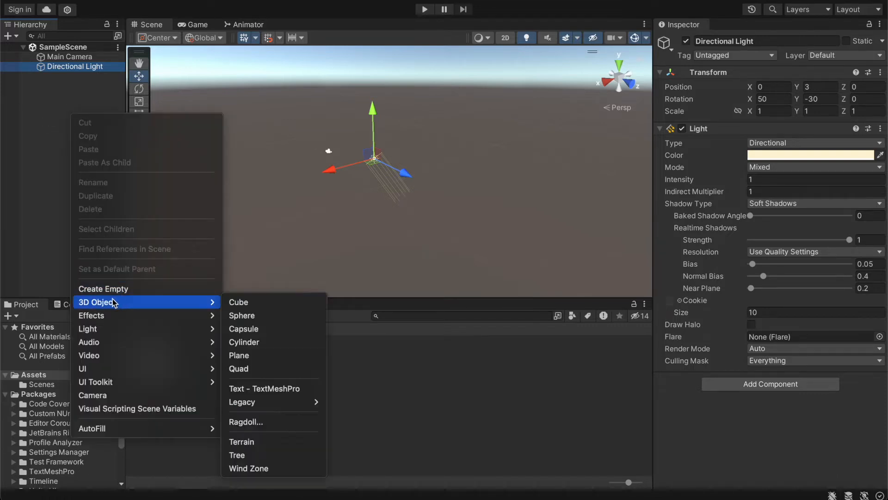
left_click(240, 303)
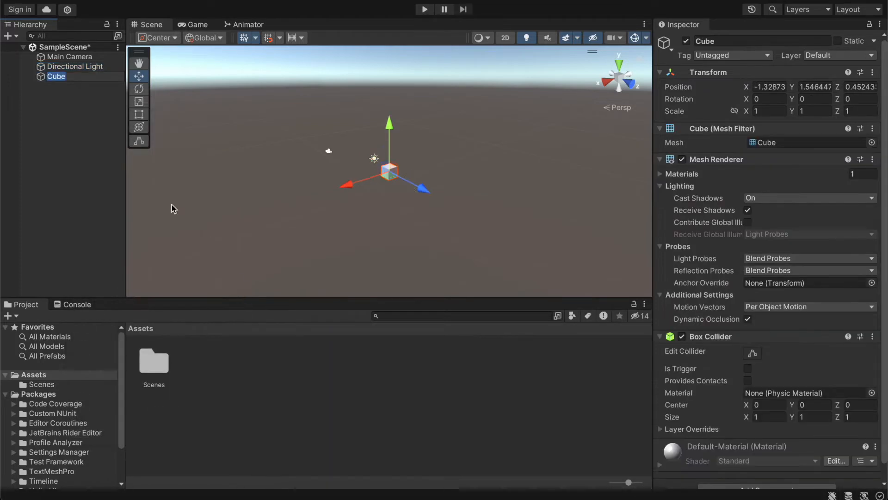
key("Return")
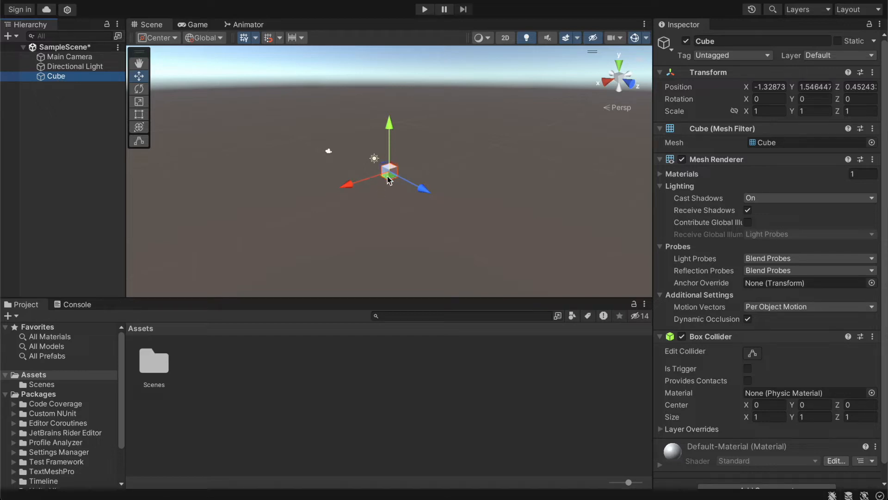
- Try out the Move, Rotate and Scale tools on the cube, shifting it along Z and tilting it about X
mouse_move(421, 190)
left_mouse_down()
mouse_move(437, 195)
mouse_move(428, 191)
left_mouse_up()
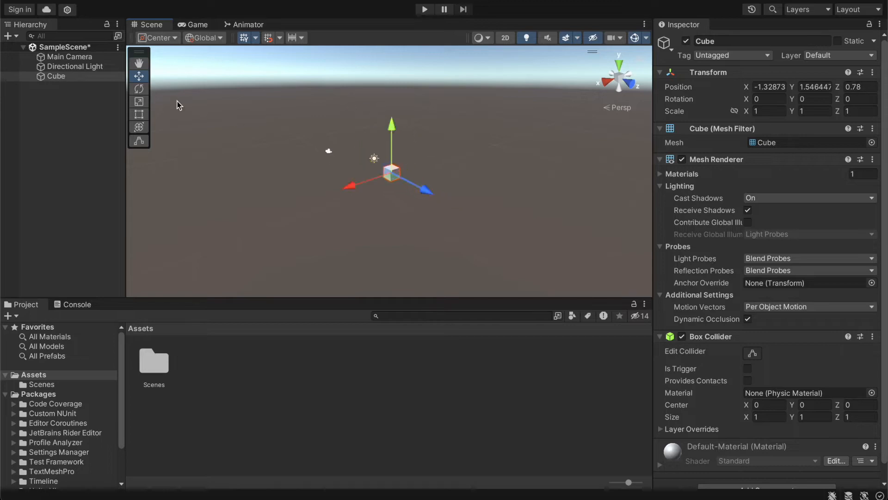
left_click(140, 89)
left_click_drag(427, 169, 389, 125)
left_click(144, 102)
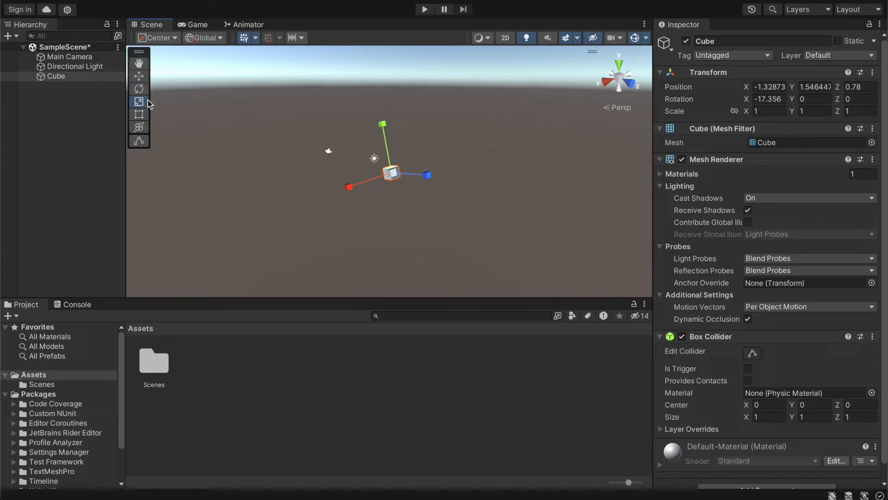
left_click_drag(426, 176, 455, 182)
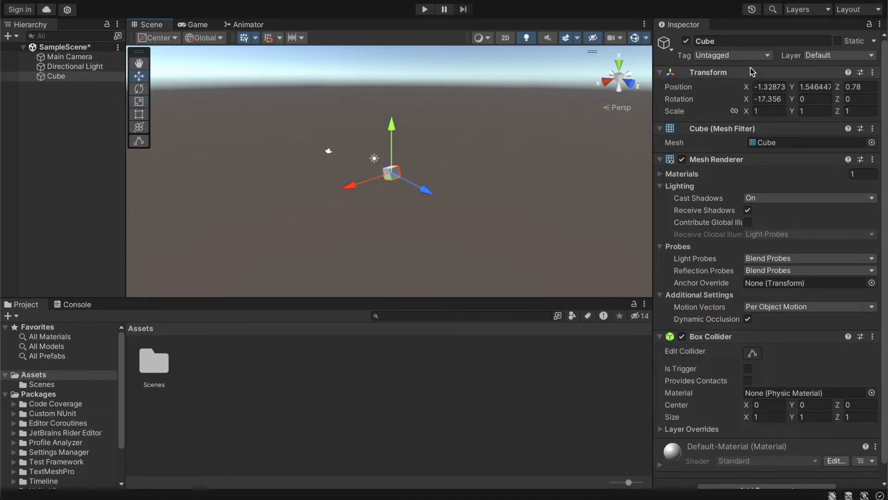
- Set the cube's position to 0, 0, 0 and its X rotation to 0
scroll(727, 104, "down", 1)
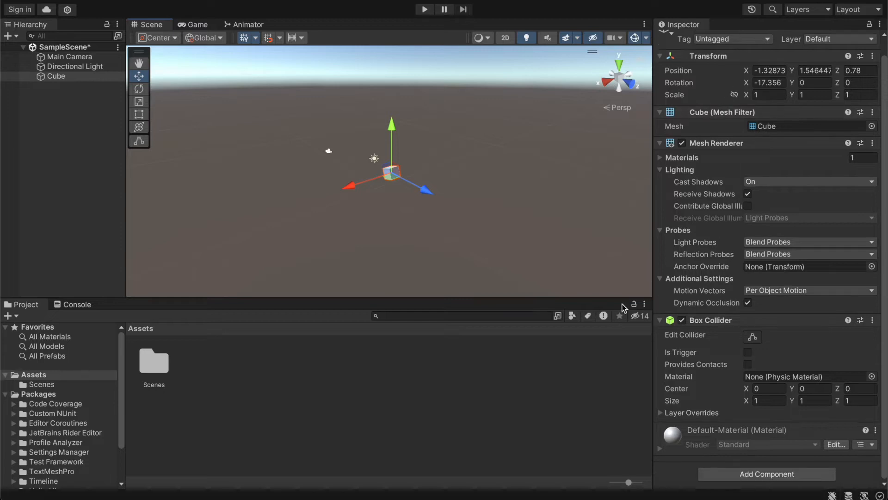
scroll(689, 80, "up", 1)
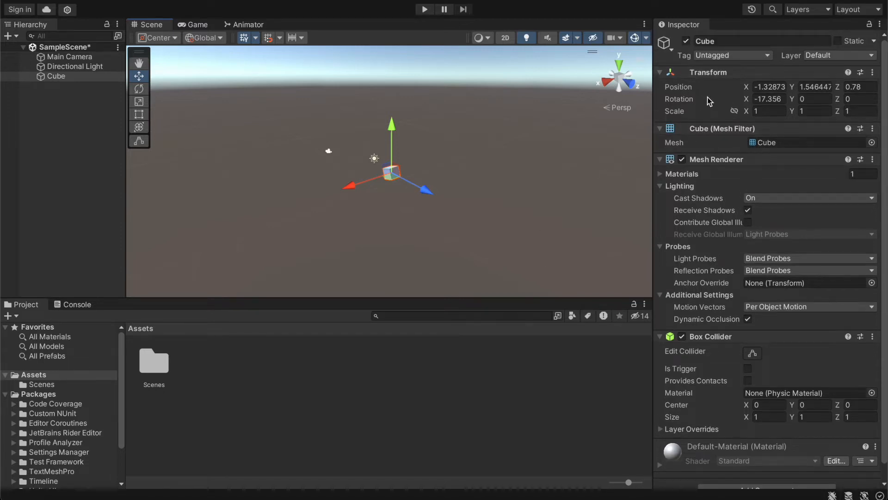
scroll(720, 124, "down", 1)
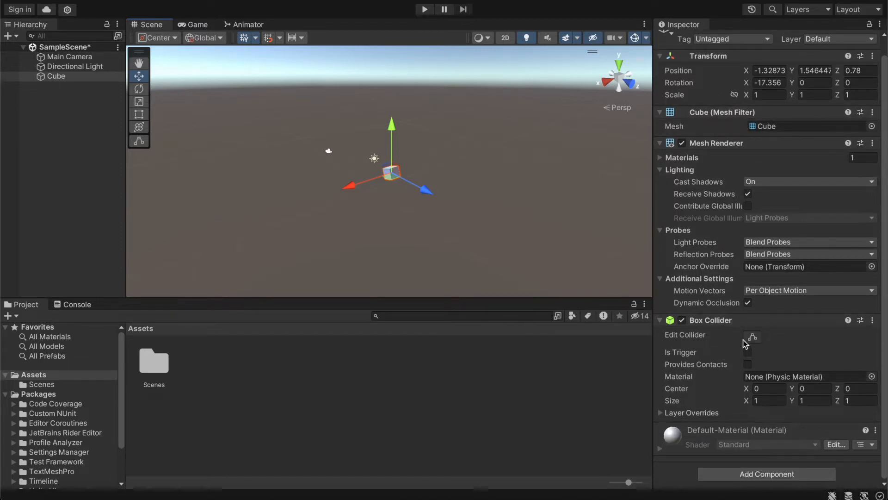
scroll(749, 176, "up", 1)
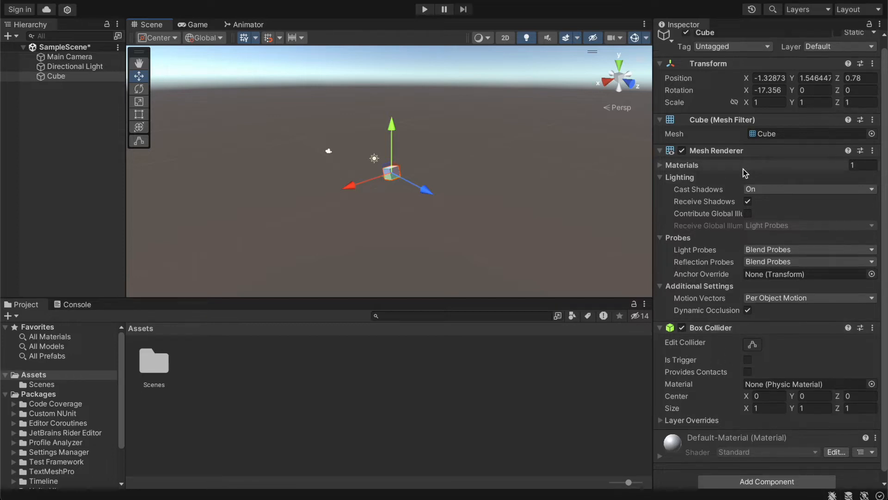
left_click(769, 87)
type("0")
key("Return")
left_click(823, 87)
type("0")
key("Tab")
type("0")
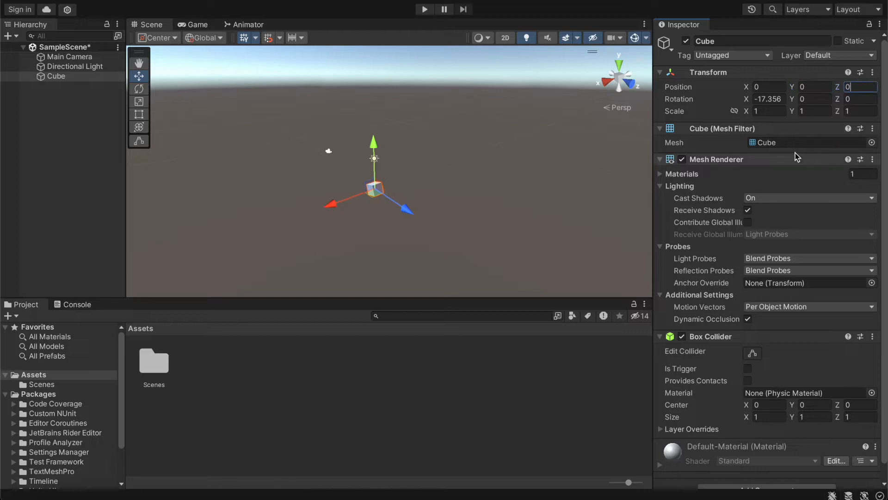
key("Tab")
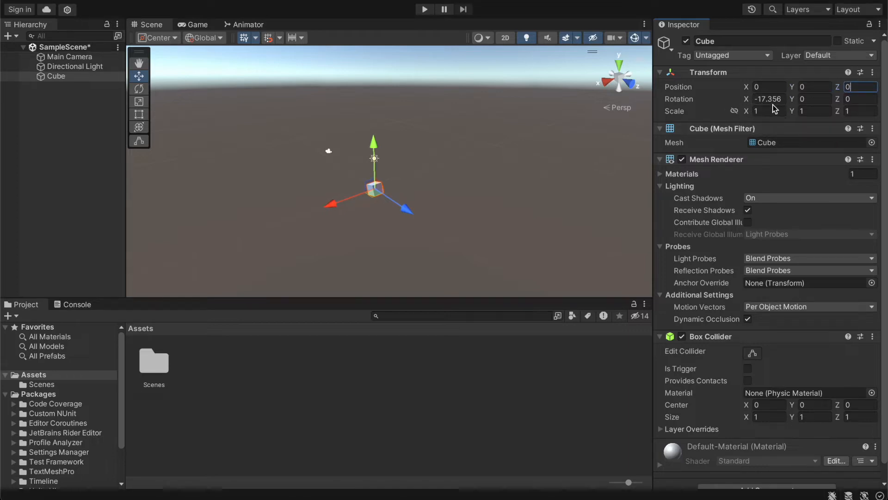
type("0")
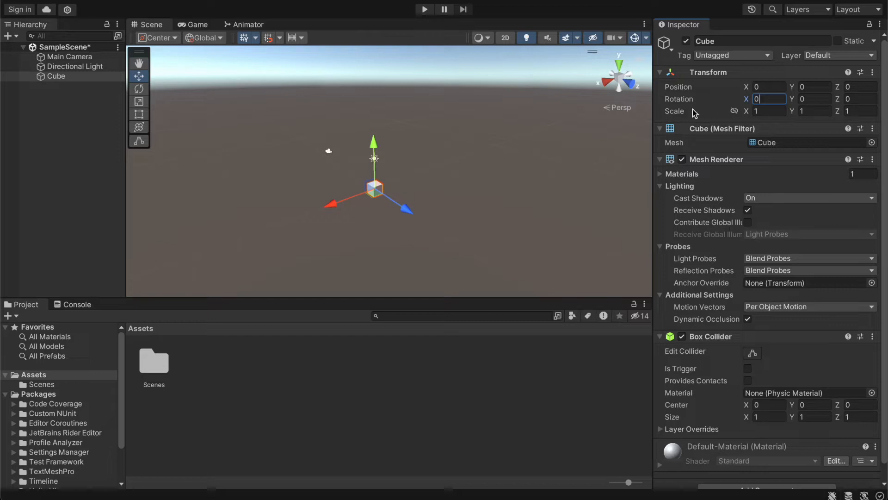
- Enlarge the cube into a flat platform by setting its X and Z scale to 100
left_click(768, 112)
type("100")
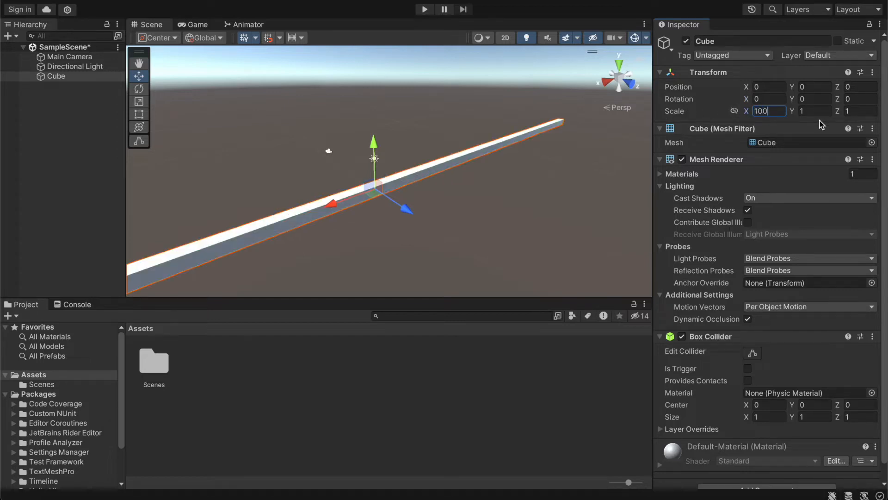
type("100")
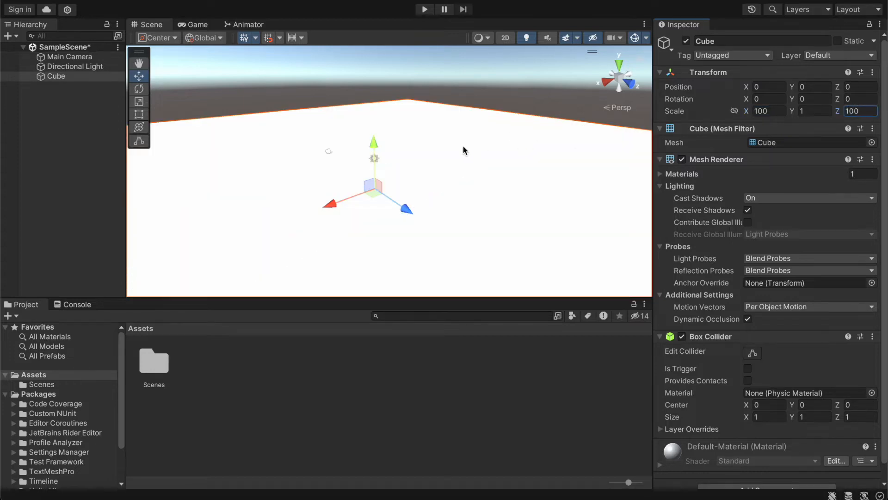
- Move the Main Camera back along the Z axis to about -65.4, just beyond the platform's edge
scroll(457, 148, "down", 6)
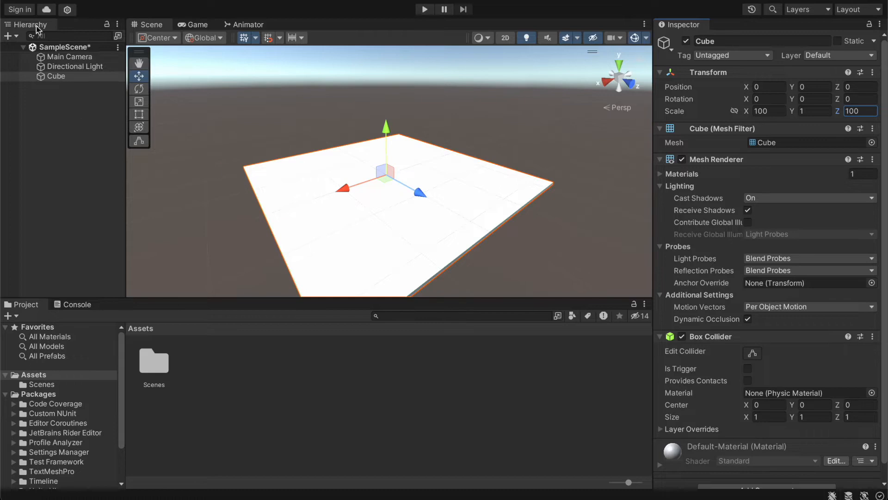
left_click(82, 57)
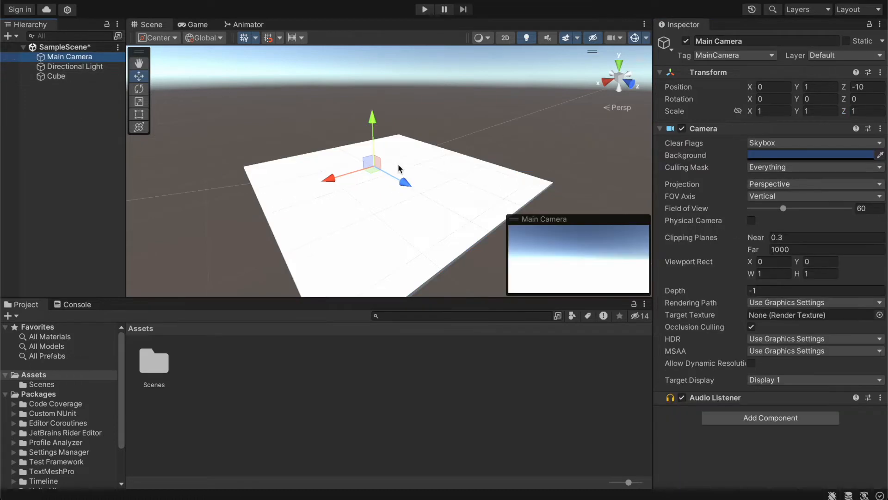
right_click_drag(343, 157, 468, 124)
middle_click_drag(320, 112, 405, 138)
right_click_drag(363, 162, 439, 174)
middle_click_drag(170, 202, 216, 187)
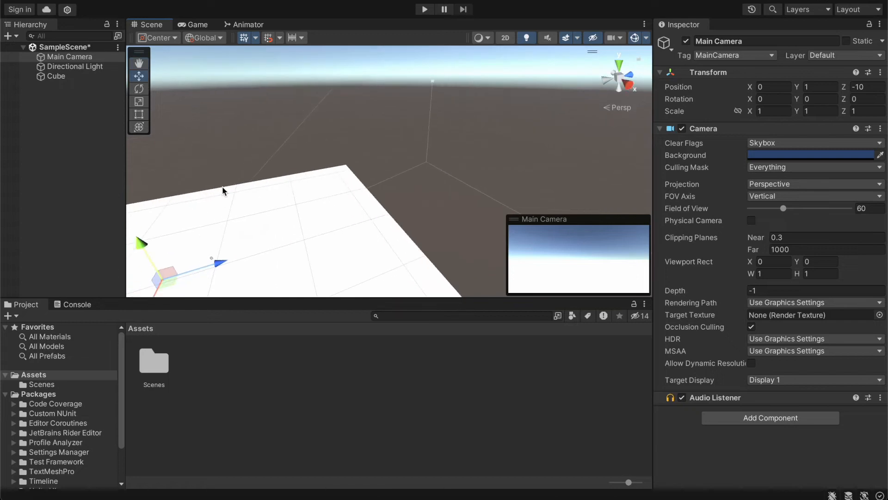
right_click_drag(234, 204, 426, 200)
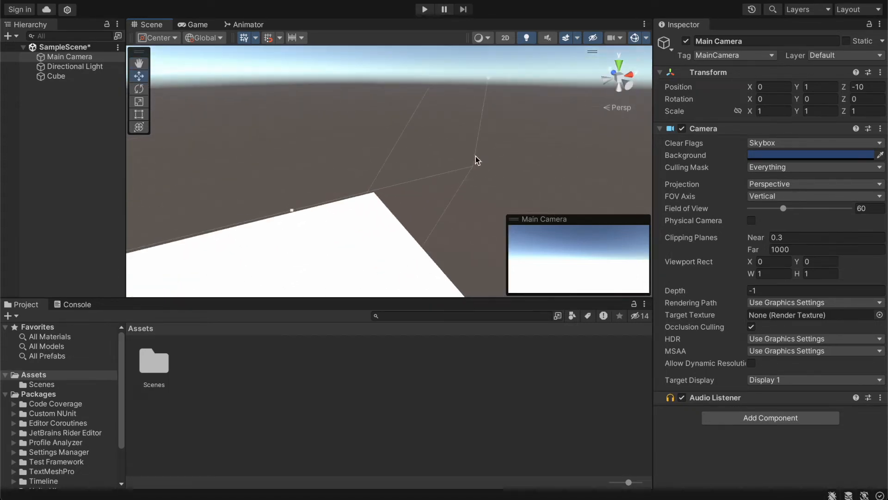
scroll(501, 132, "down", 3)
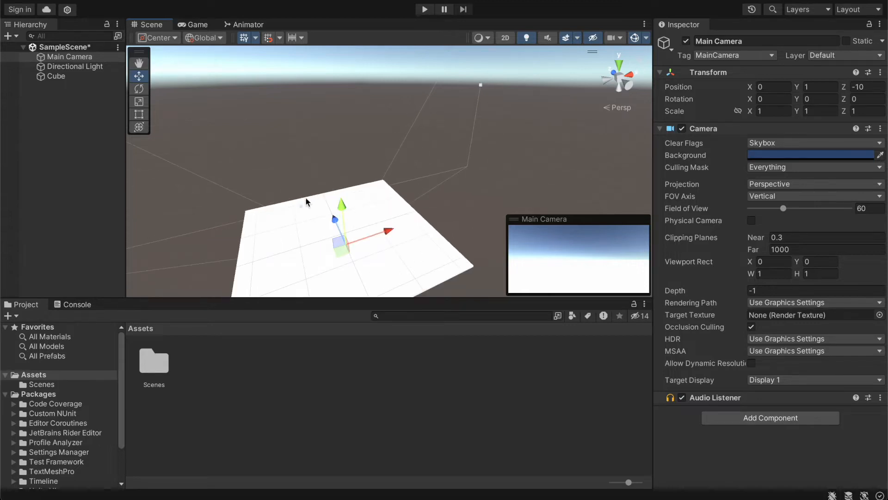
left_click_drag(333, 219, 600, 262)
scroll(589, 264, "down", 1)
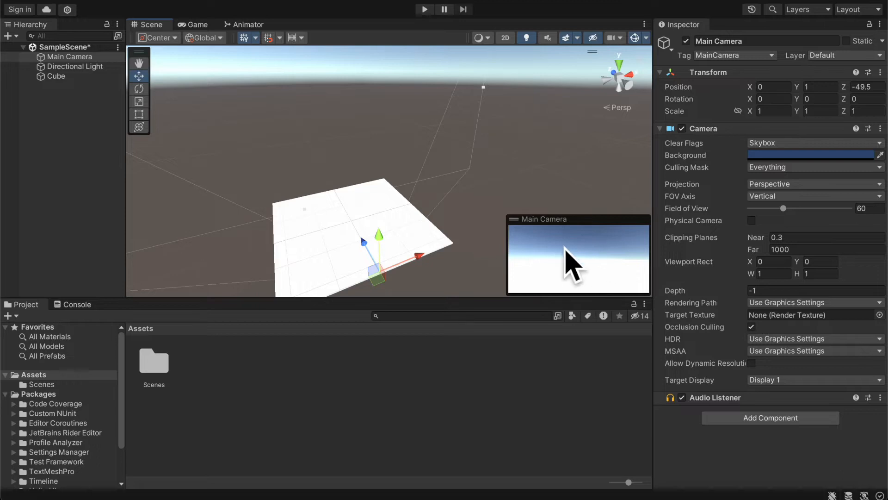
left_click_drag(364, 242, 384, 268)
- Raise the Main Camera to a Y position of about 11.1 and set its X rotation to 30
middle_click_drag(464, 262, 464, 224)
left_click_drag(392, 186, 394, 159)
left_click(773, 97)
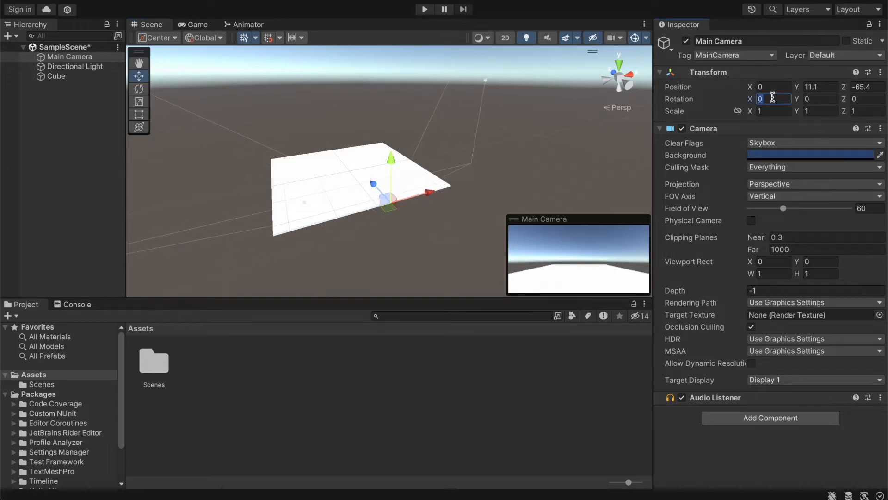
type("30")
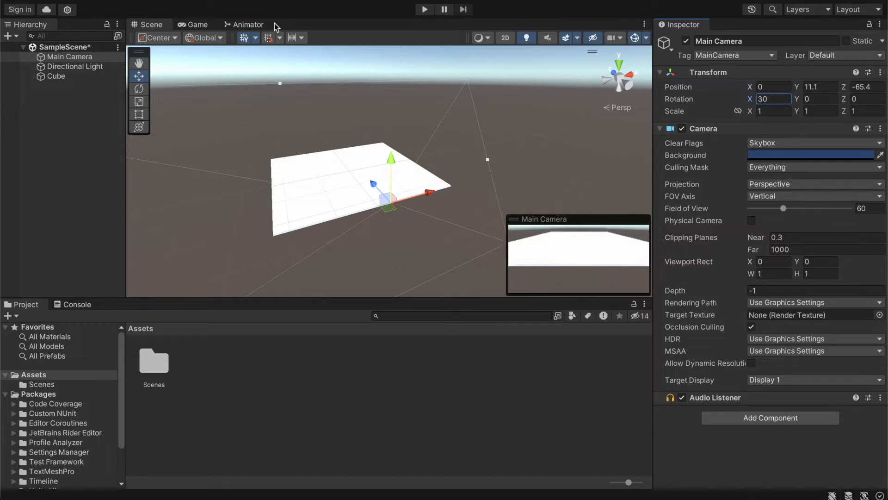
- Check the camera's framing in the Game view, and return to the Scene view with the Main Camera selected
left_click(194, 25)
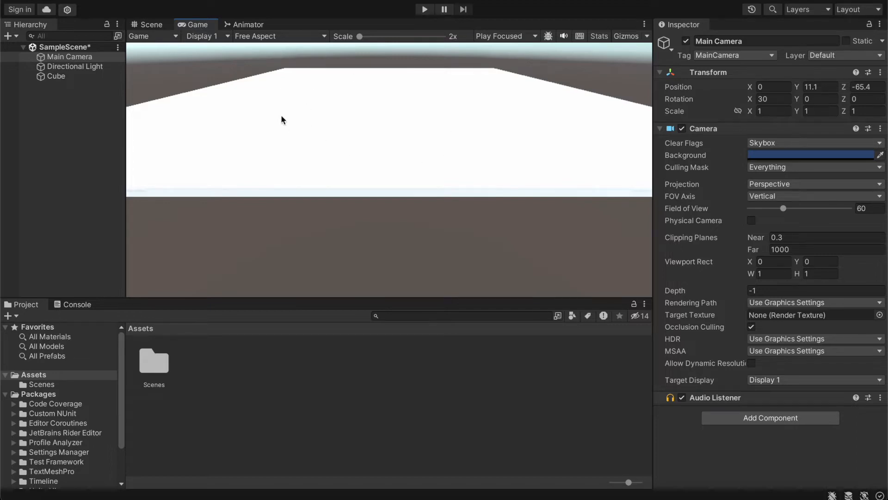
left_click(152, 25)
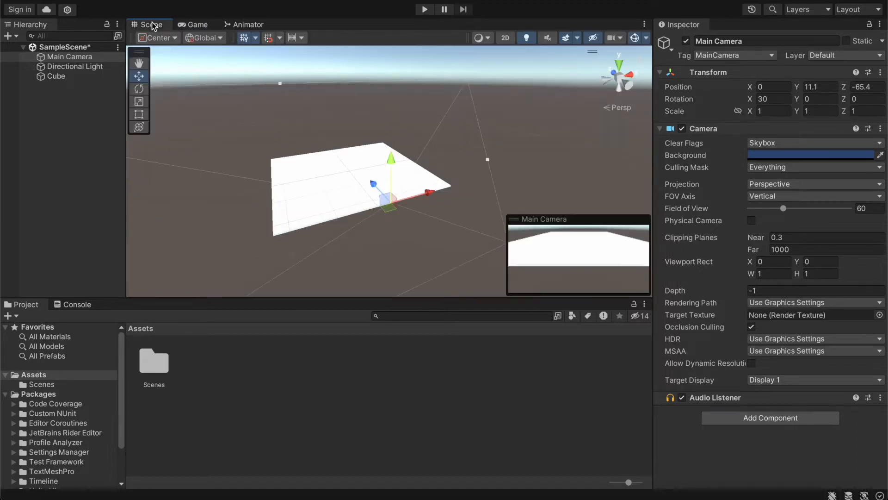
left_click(77, 58)
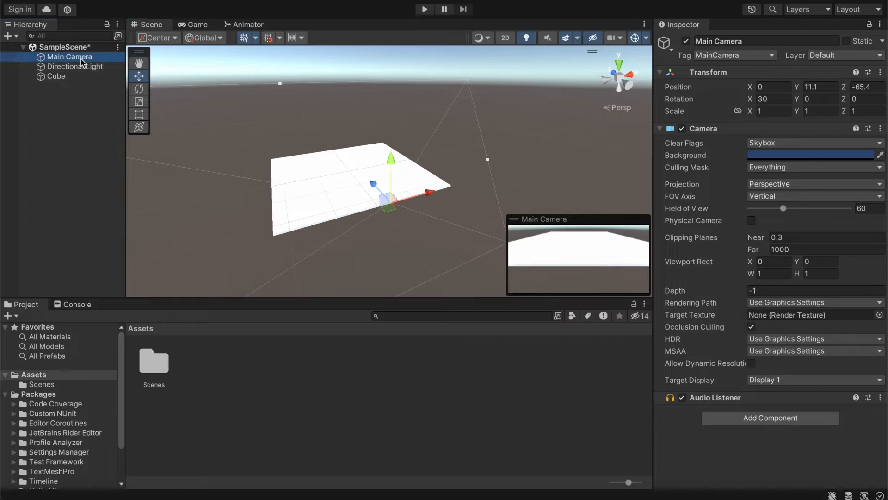
right_click_drag(465, 150, 603, 171)
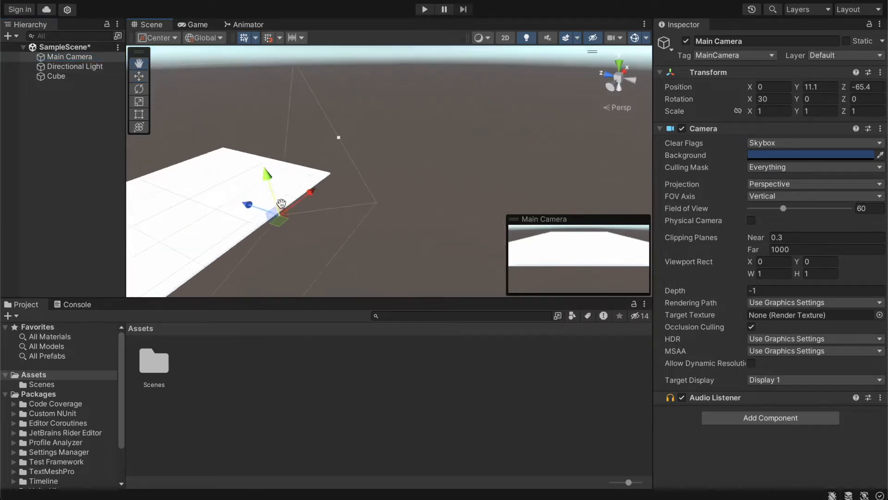
- Move the Main Camera closer to the platform and higher, to about Y 12.9 and Z -59.2
middle_click_drag(208, 192, 345, 211)
left_click_drag(468, 217, 462, 217)
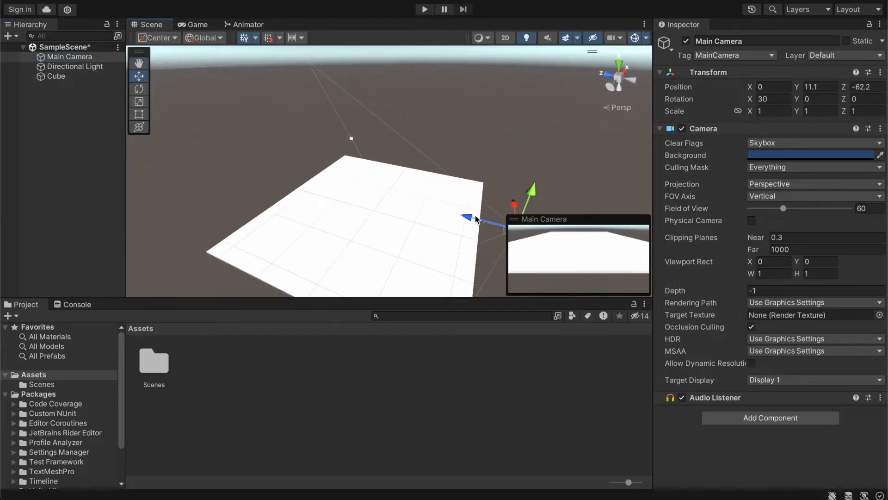
left_click_drag(529, 196, 534, 173)
left_click_drag(474, 201, 467, 199)
mouse_move(527, 195)
left_mouse_down()
mouse_move(523, 187)
mouse_move(524, 196)
left_mouse_up()
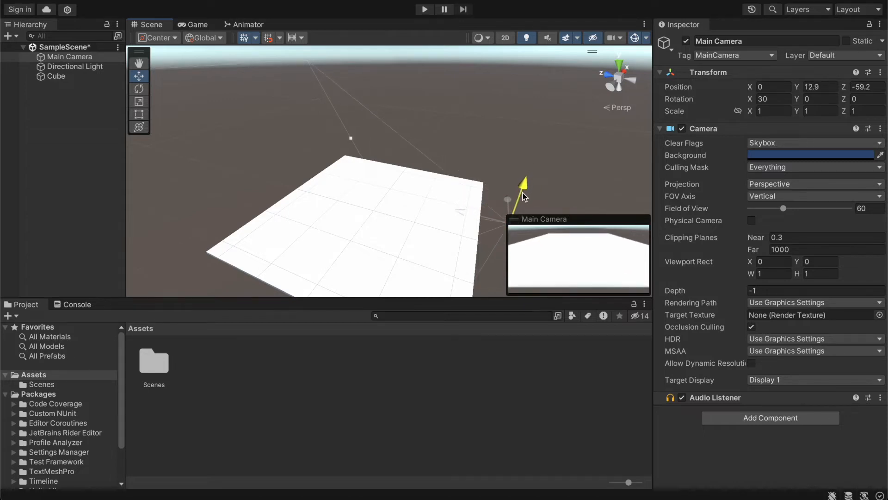
middle_click_drag(418, 187, 402, 173)
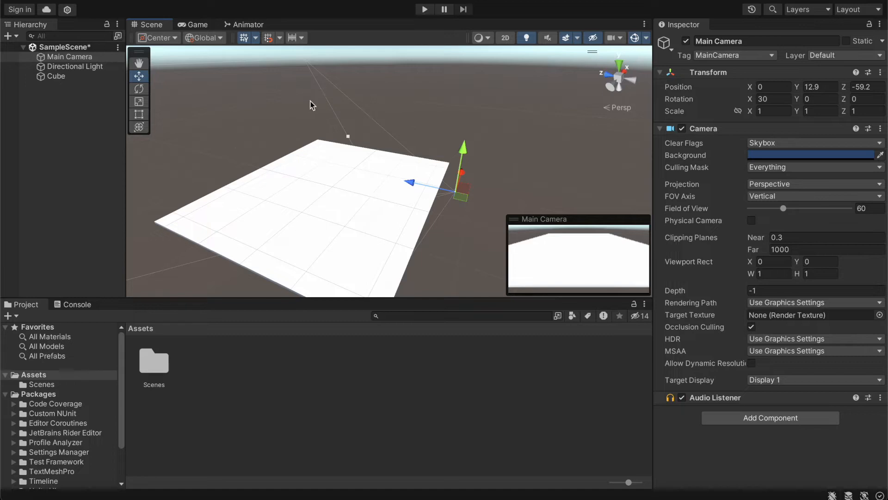
- Add a second 3D cube to the scene
left_click(72, 84)
right_click(65, 109)
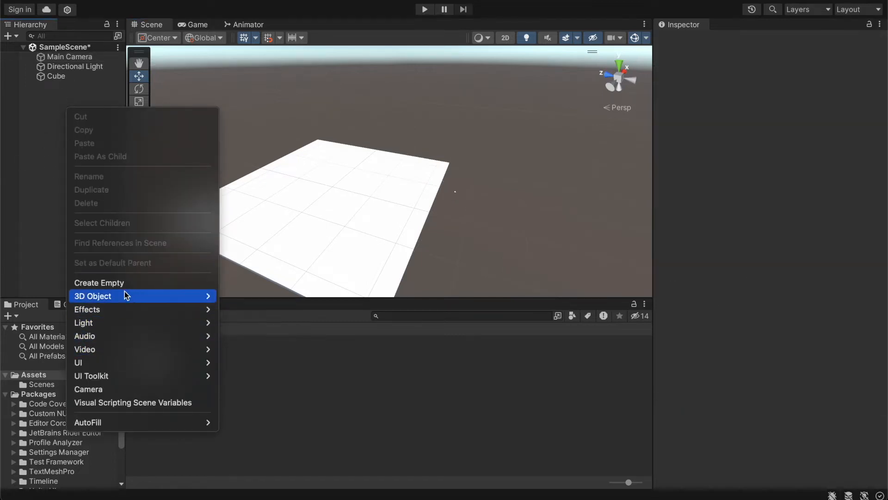
mouse_move(124, 297)
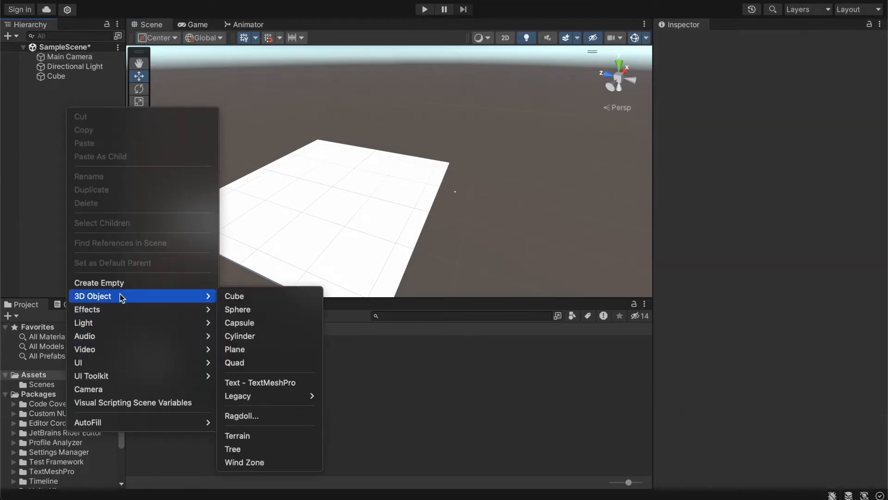
left_click(241, 296)
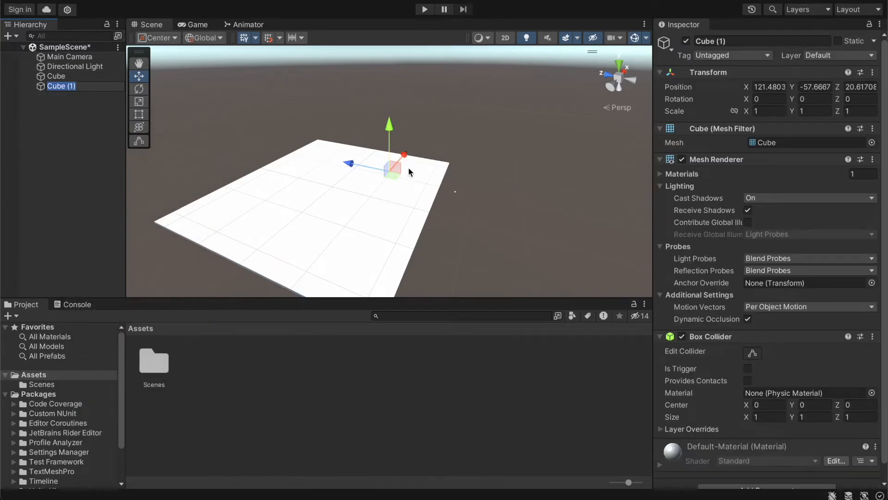
- Set the second cube's X, Y and Z position to 0
right_click_drag(408, 168, 449, 173)
scroll(379, 150, "up", 5)
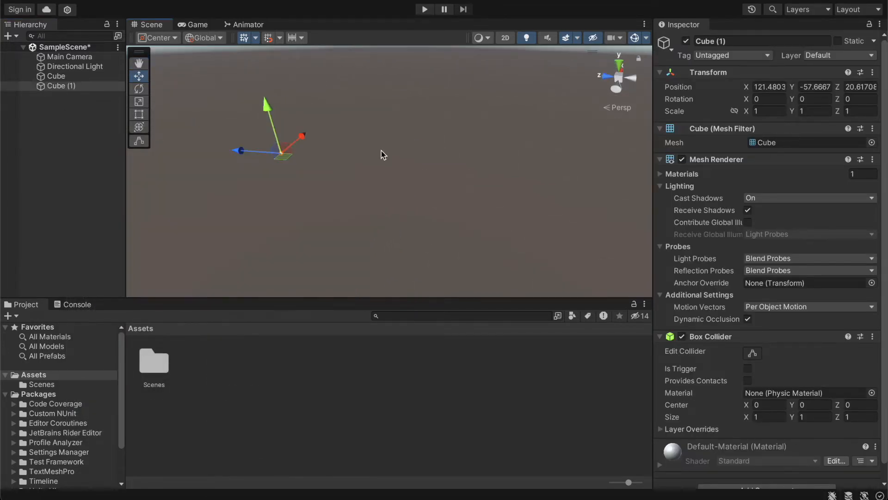
scroll(381, 149, "down", 4)
right_click_drag(498, 210, 442, 179)
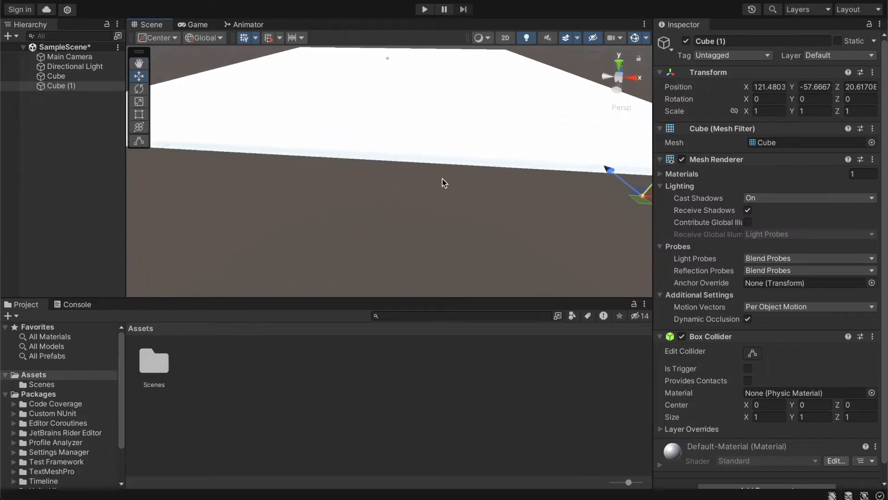
middle_click_drag(442, 178, 426, 192)
left_click(773, 86)
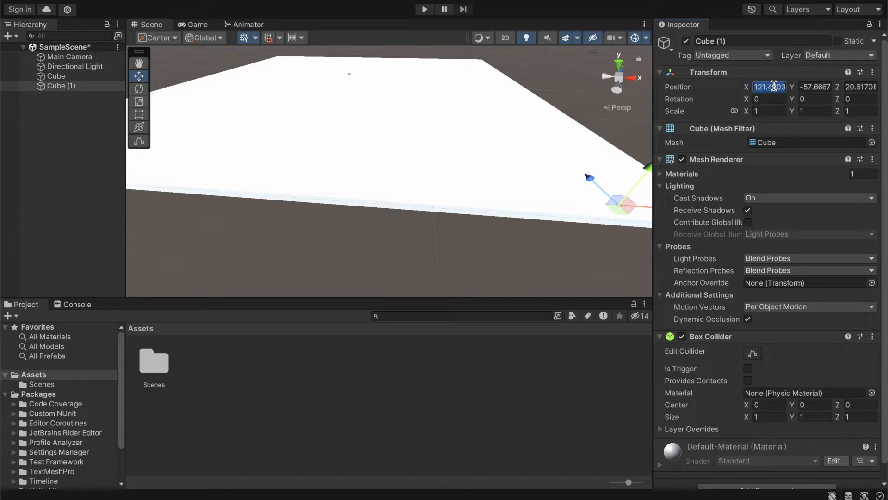
type("0")
left_click(814, 87)
type("0")
left_click(876, 86)
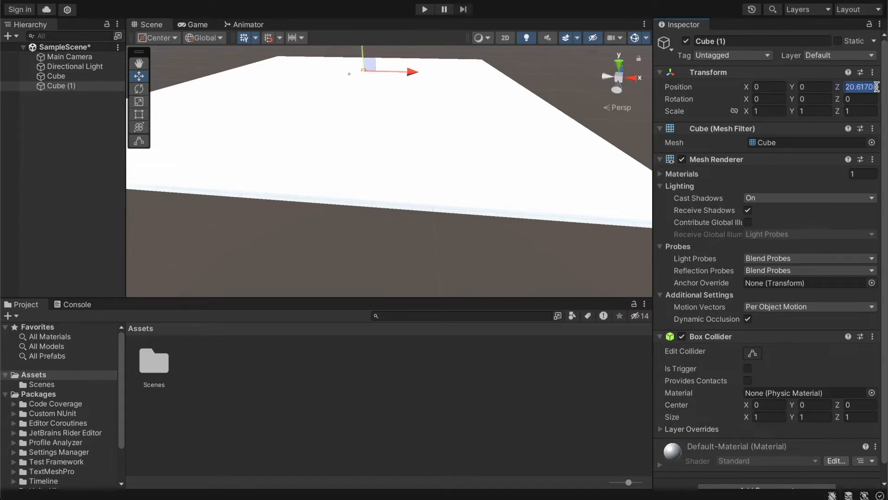
type("0")
- Move the second cube above the platform's camera-side edge, to about X -9, Y 5.9, Z -47.4, and check it in the Game view
middle_click_drag(459, 103, 443, 180)
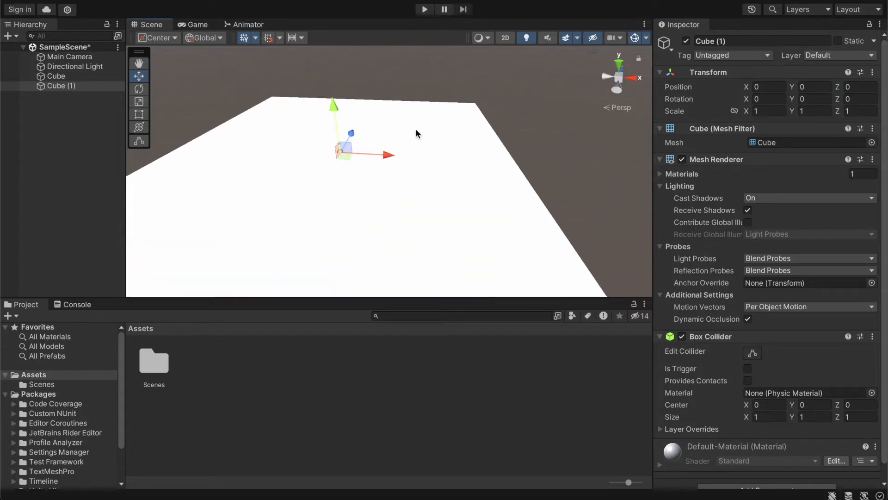
scroll(362, 135, "down", 2)
right_click_drag(538, 227, 392, 265)
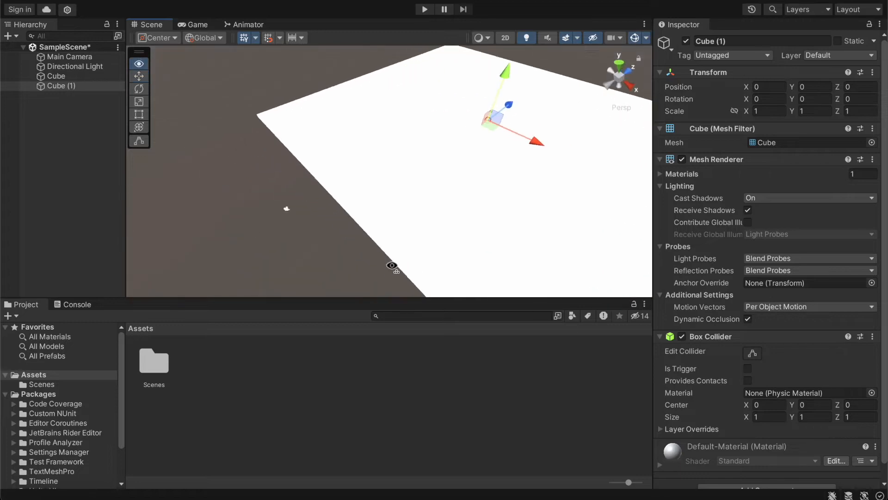
left_click_drag(503, 98, 493, 112)
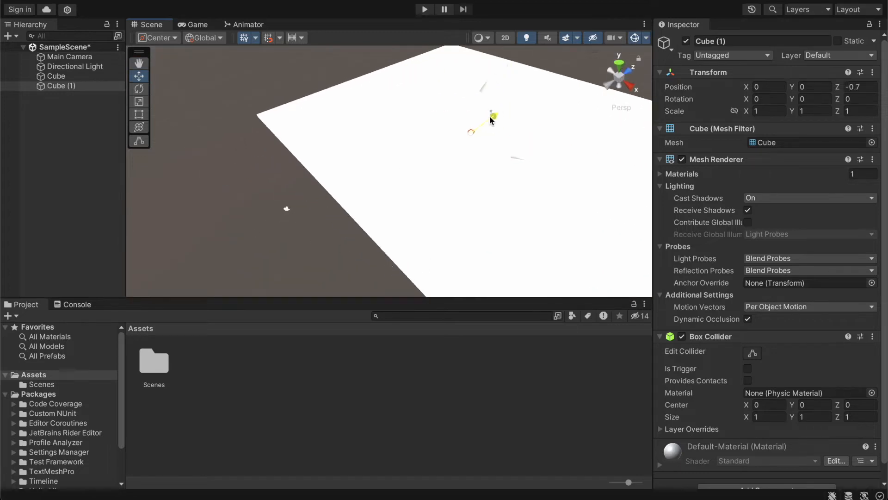
left_click_drag(412, 183, 365, 162)
left_click_drag(393, 222, 363, 193)
left_click(199, 24)
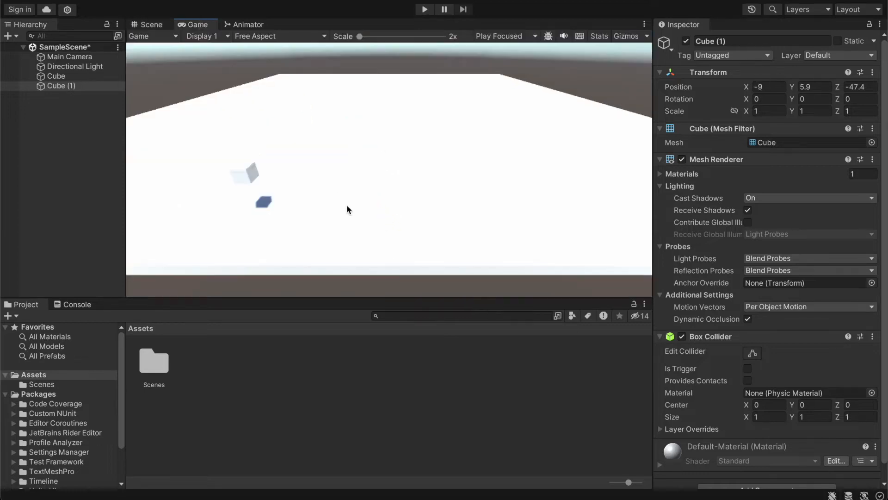
- Widen the second cube in the Scene view by setting its X and Z scale to 5
left_click(152, 25)
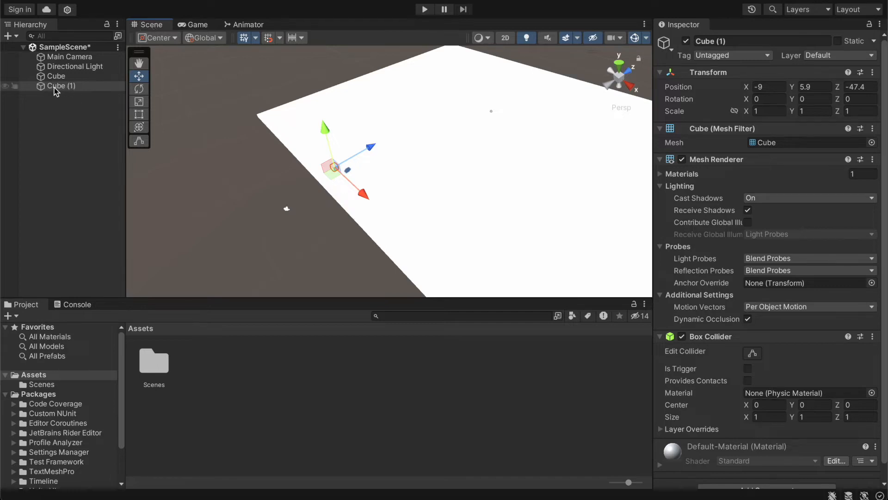
left_click(770, 112)
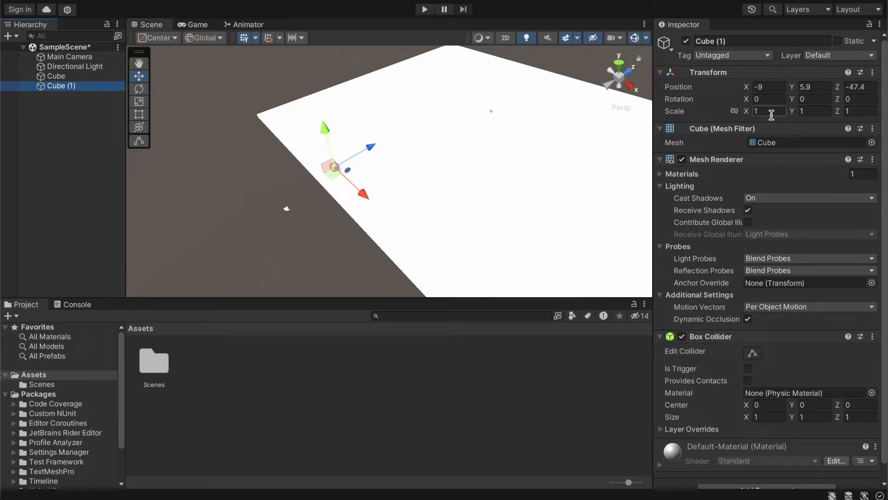
type("5")
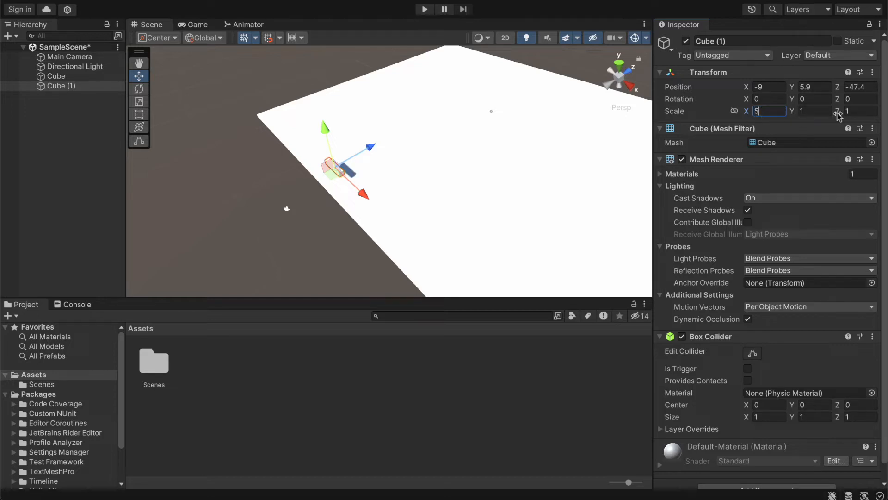
left_click(863, 112)
type("5")
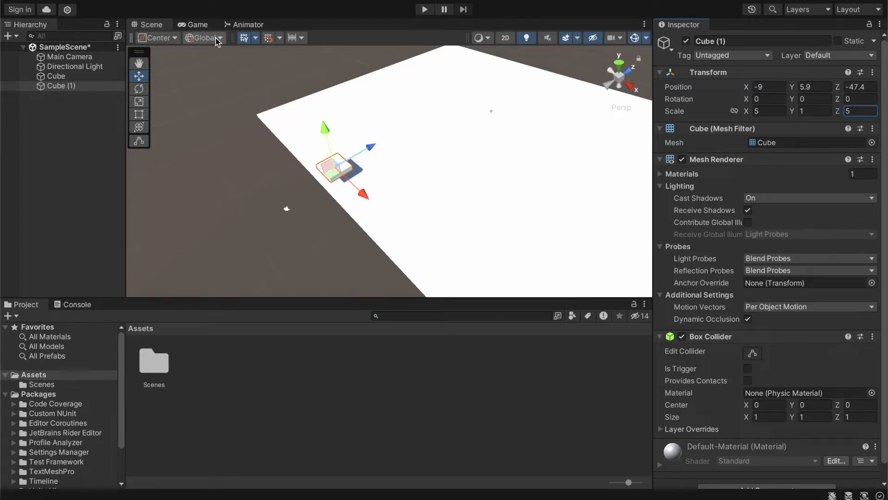
- Check the second cube's new size in the Game view, and return to the Scene view
left_click(194, 26)
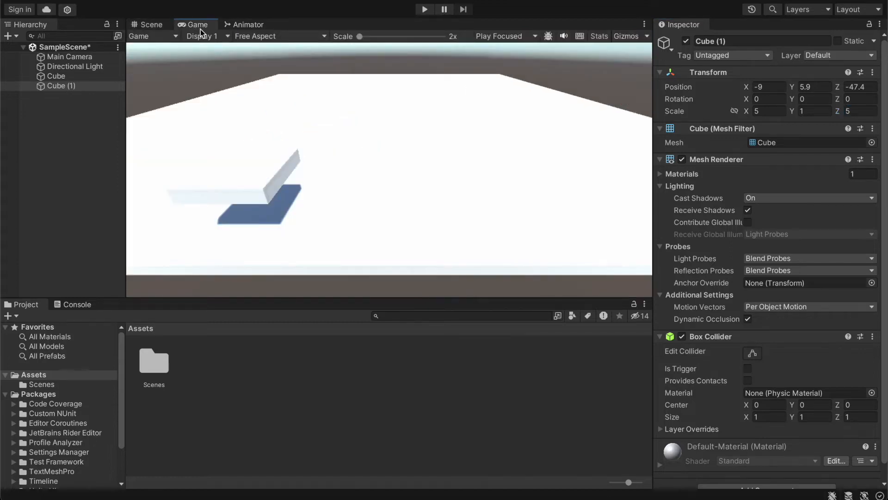
left_click(153, 25)
right_click_drag(392, 199, 454, 191)
left_click_drag(341, 189, 292, 159)
key("w")
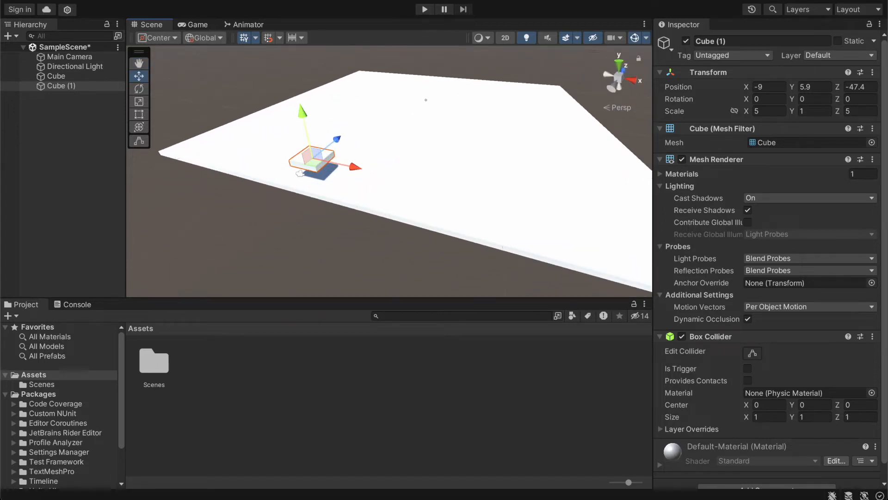
- Save the current scene and the project
left_click(69, 0)
left_click(98, 52)
left_click(82, 1)
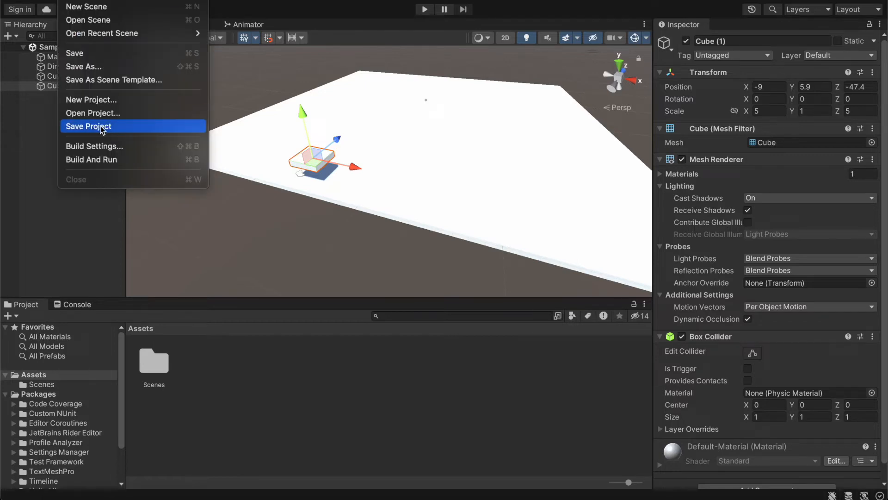
left_click(102, 132)
left_click(74, 1)
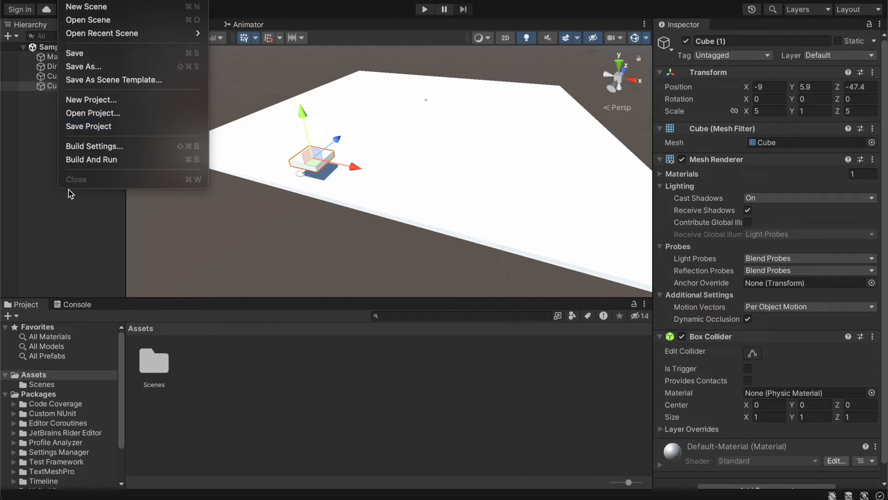
left_click(71, 212)
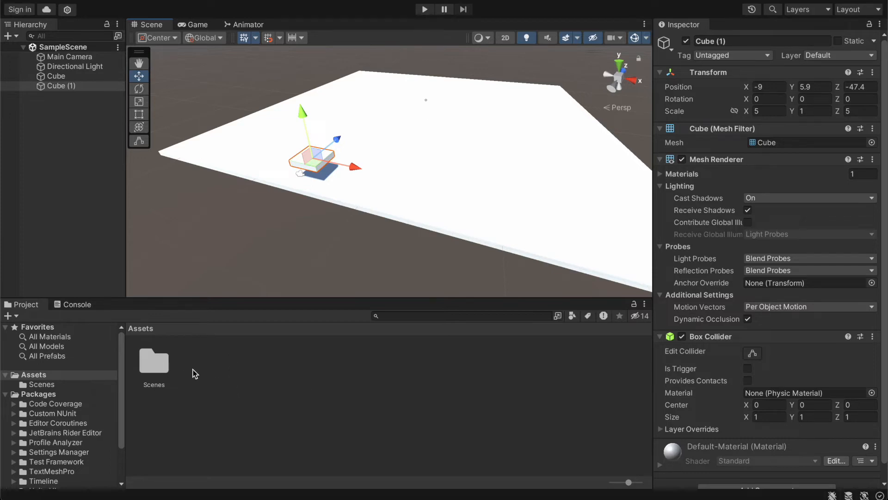
- Create a new scene named level1 in the Scenes folder and open it
double_click(164, 360)
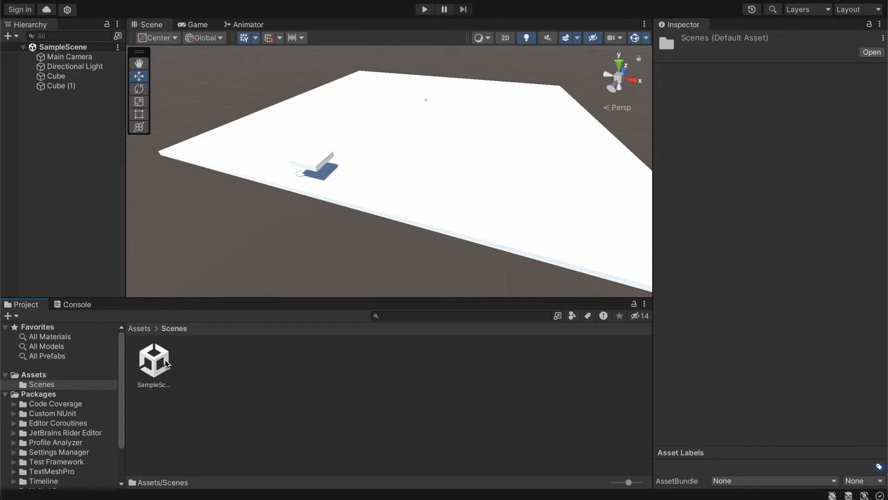
left_click(168, 363)
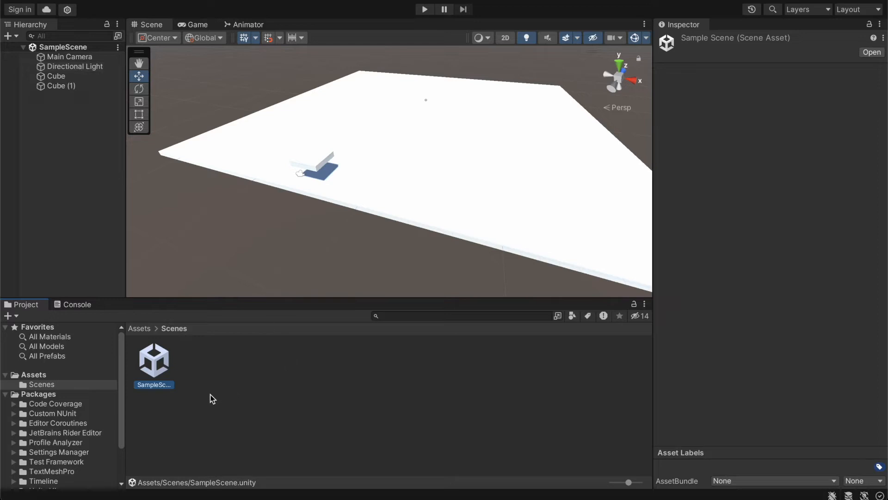
right_click(215, 368)
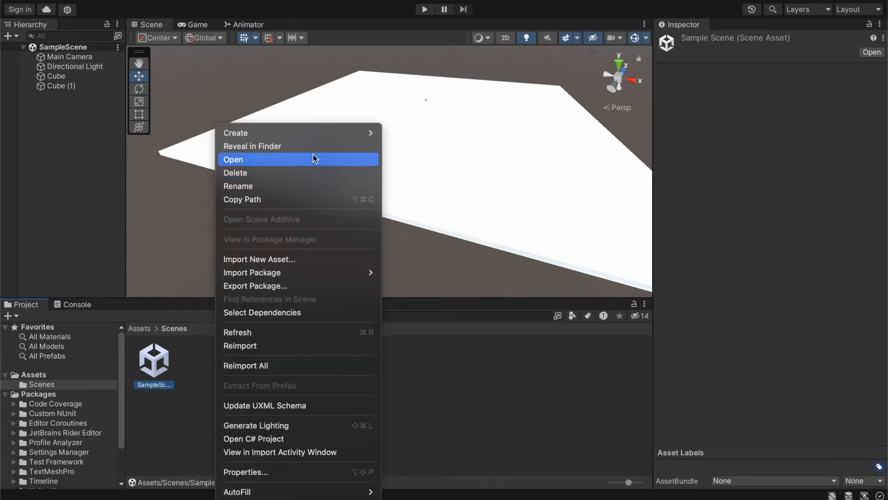
mouse_move(297, 134)
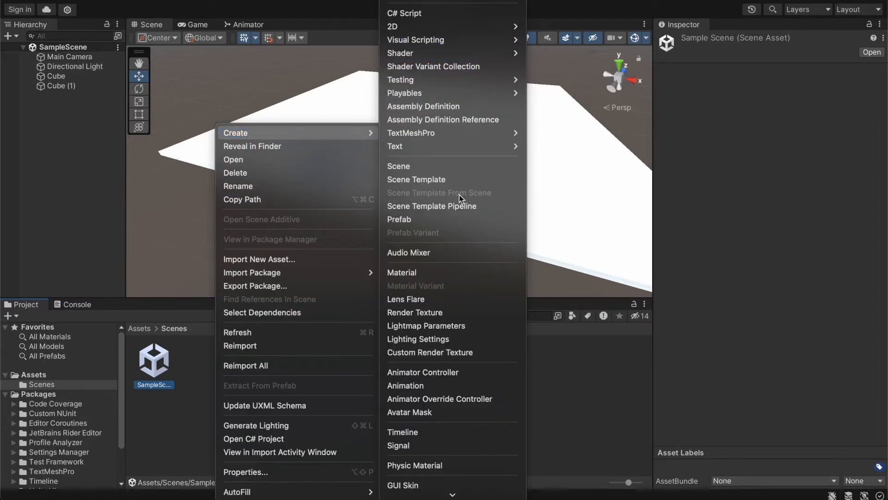
left_click(437, 165)
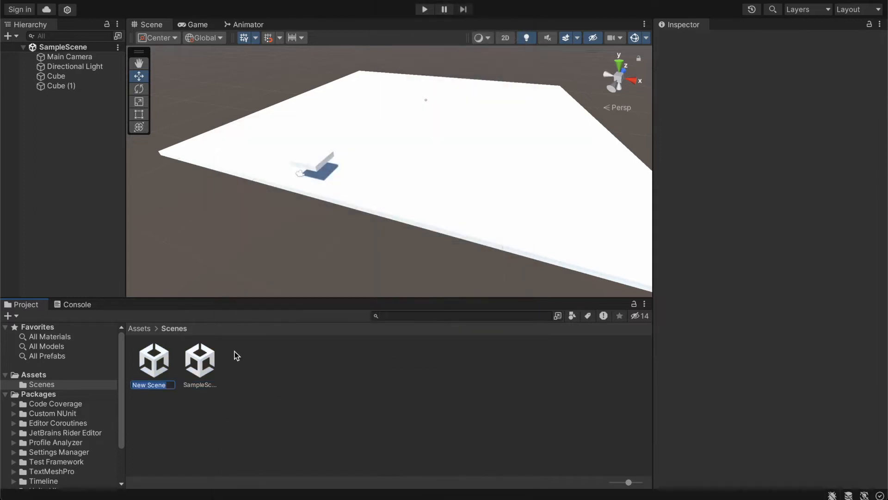
type("level1")
key("Return")
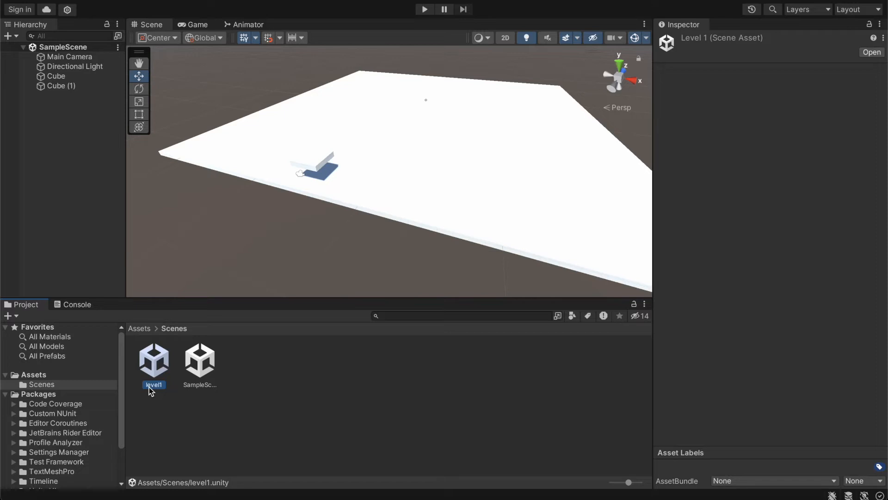
double_click(166, 360)
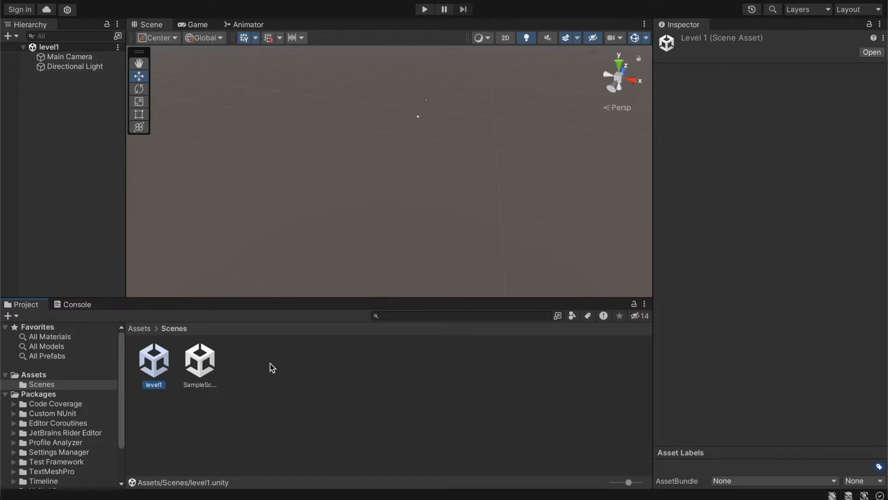
- Reopen SampleScene and delete the level1 scene from the Scenes folder
double_click(201, 361)
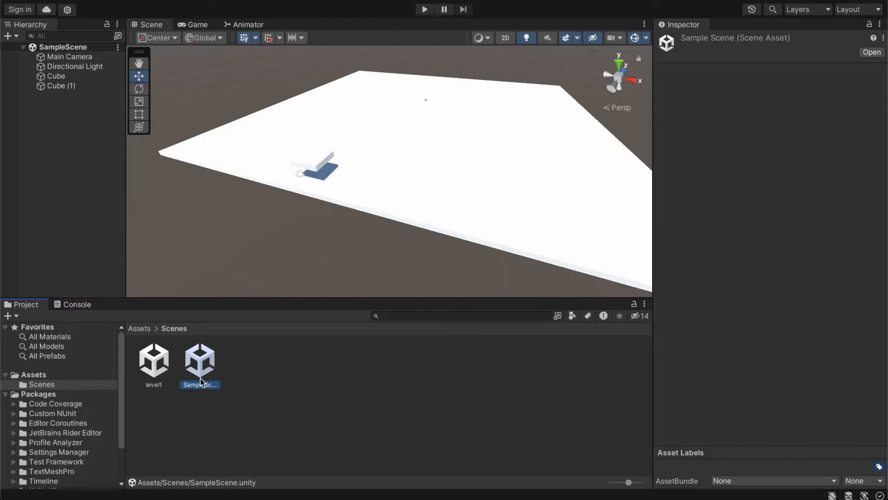
right_click(151, 360)
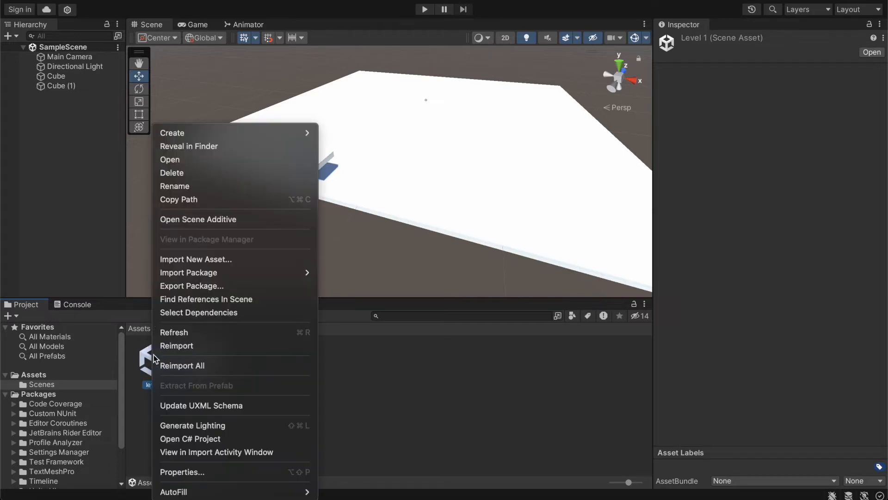
left_click(207, 172)
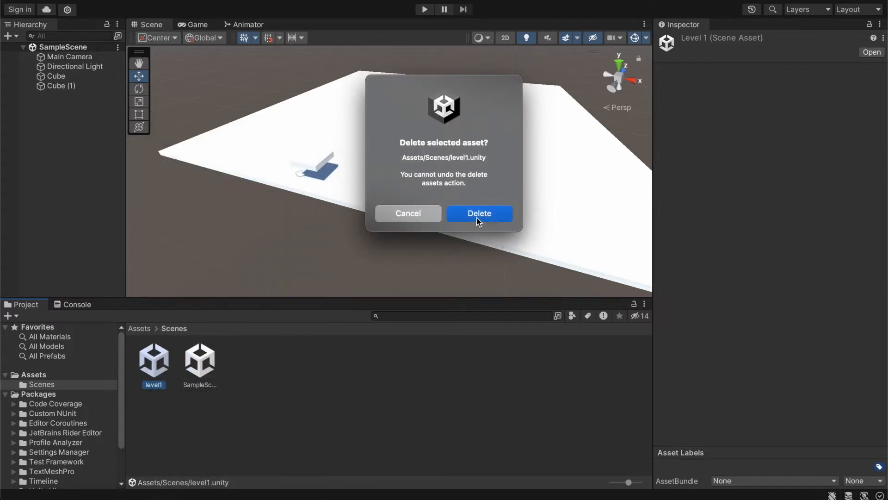
left_click(483, 215)
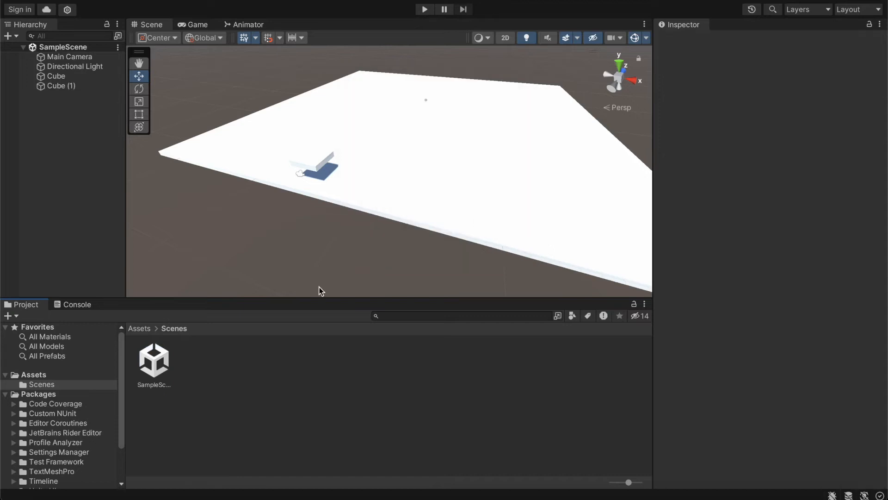
left_click(167, 364)
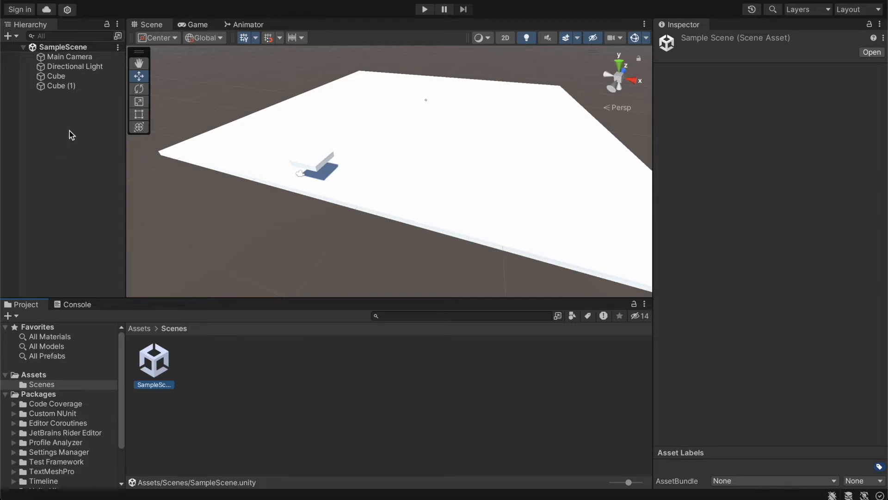
- Add a 3D Capsule object to SampleScene
right_click(54, 118)
mouse_move(95, 306)
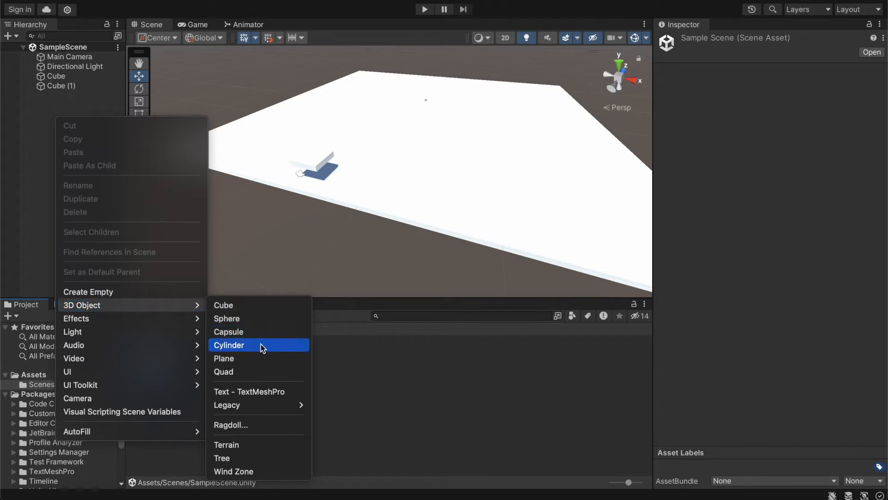
left_click(235, 331)
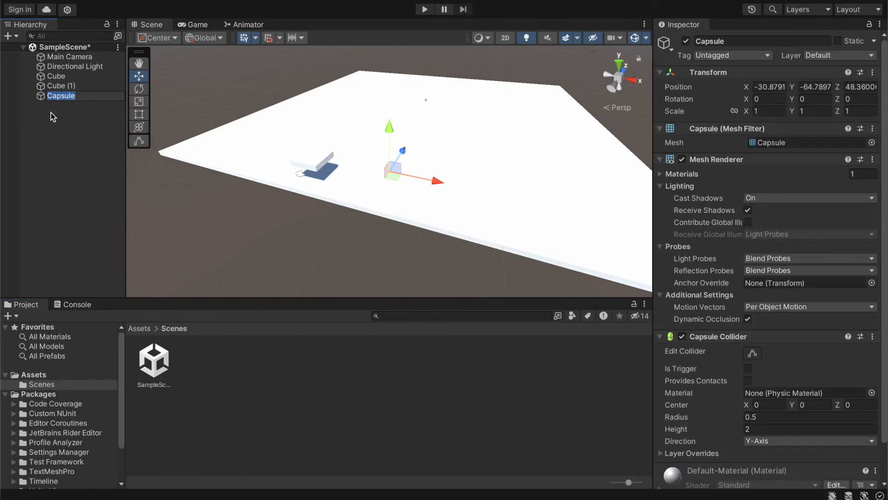
- Set the capsule's position to X 0, Y 0, Z 0
left_click_drag(389, 127, 393, 46)
left_click(769, 86)
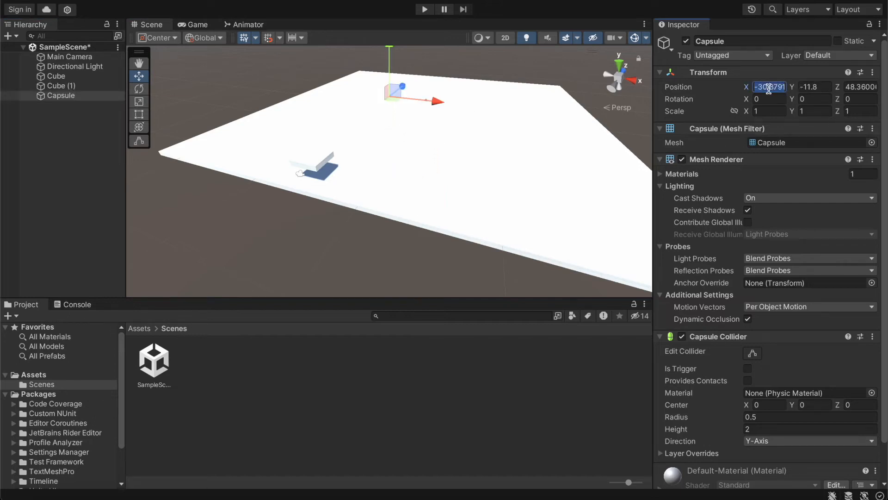
type("0")
key("Tab")
type("0")
key("Tab")
type("0")
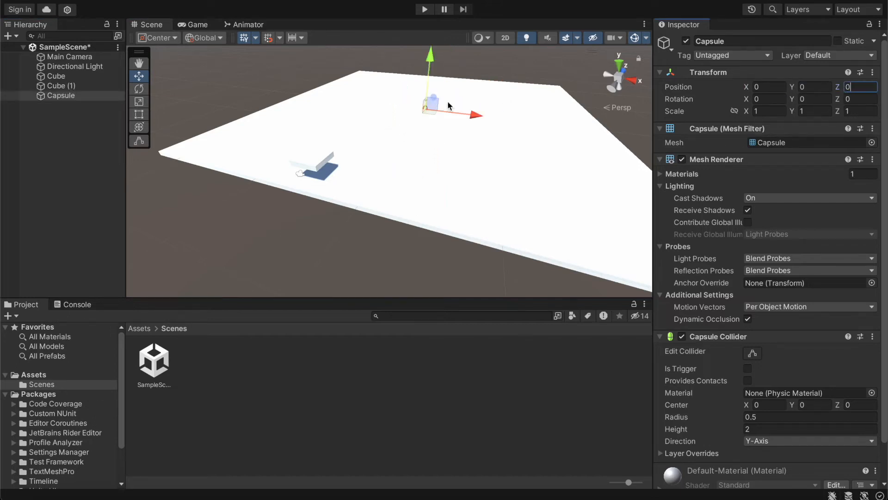
- Move the capsule over the smaller raised cube, to about X -8.99, Y 7.83, Z -47.55
middle_click_drag(482, 123, 465, 148)
left_click_drag(407, 142, 293, 235)
left_click_drag(307, 278, 343, 217)
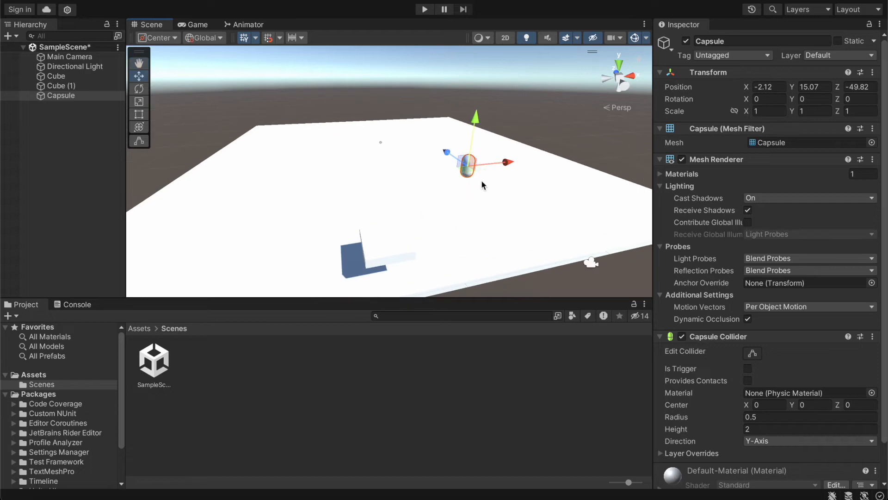
left_click_drag(500, 165, 427, 182)
left_click_drag(393, 133, 386, 195)
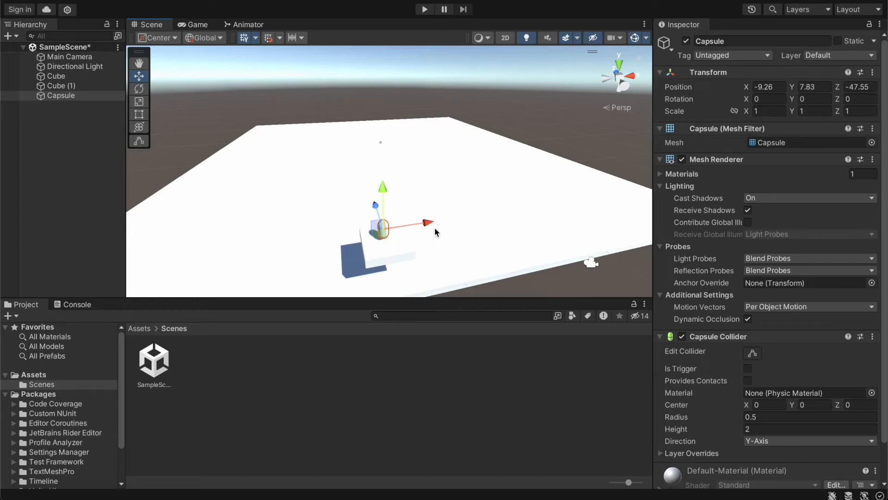
left_click_drag(425, 227, 426, 225)
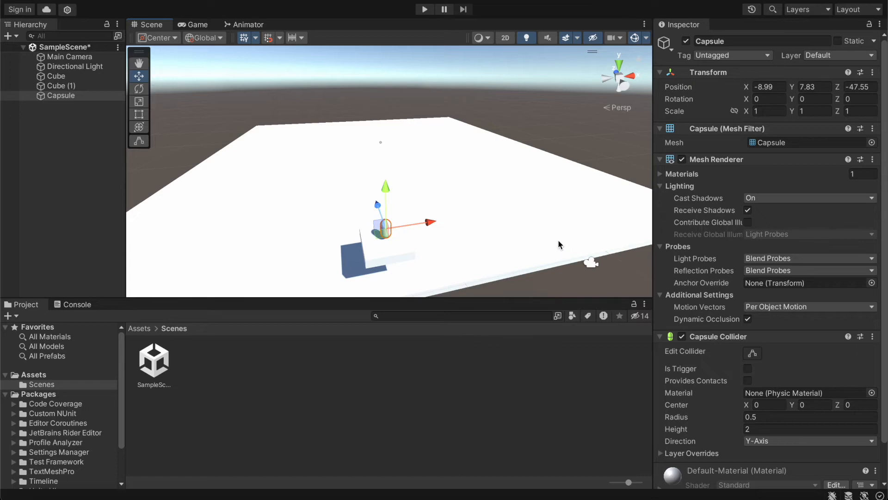
- Raise the capsule slightly above the smaller cube, to about Y 8.19
left_click_drag(563, 252, 494, 248, "alt")
right_click_drag(493, 249, 491, 251)
middle_click_drag(485, 246, 470, 236)
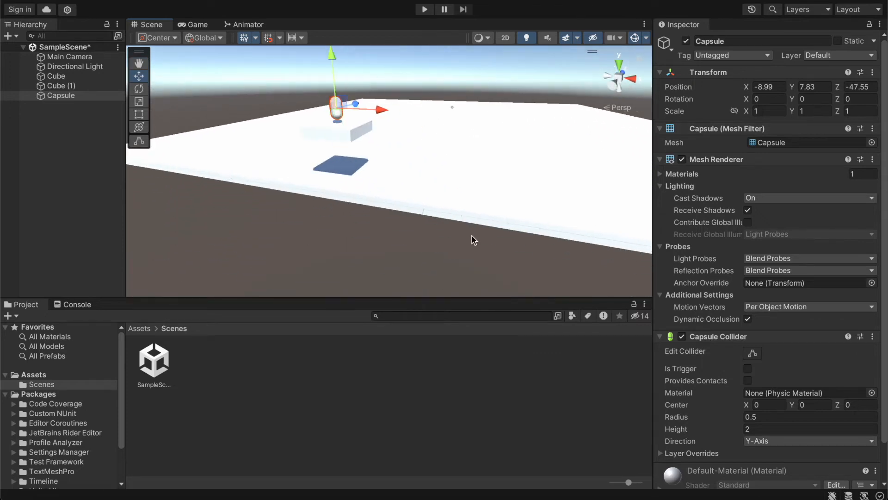
middle_click_drag(448, 153, 432, 138)
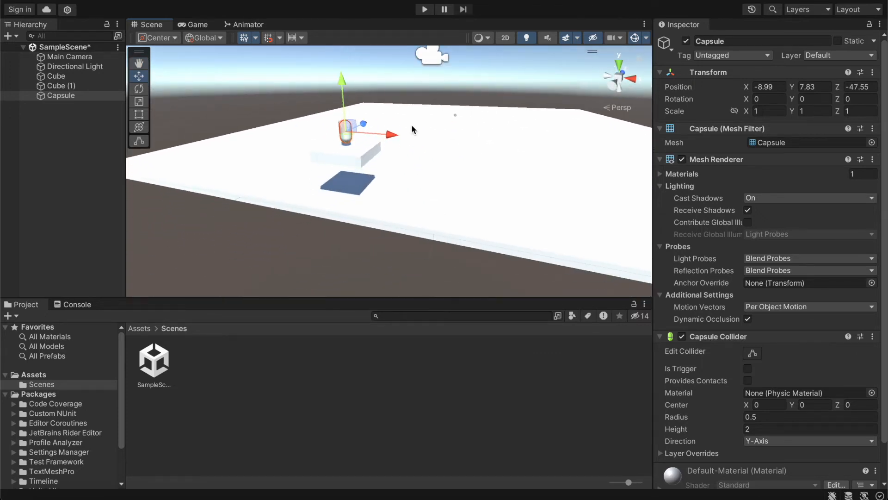
left_click_drag(346, 90, 345, 82)
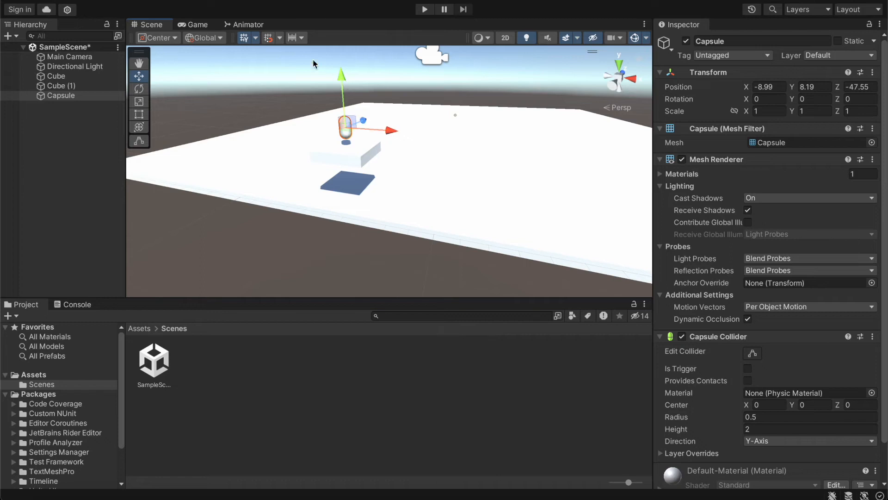
- Run the scene in Play mode, move the capsule along X to about 3.73 in the Scene view, and stop playing
left_click(202, 25)
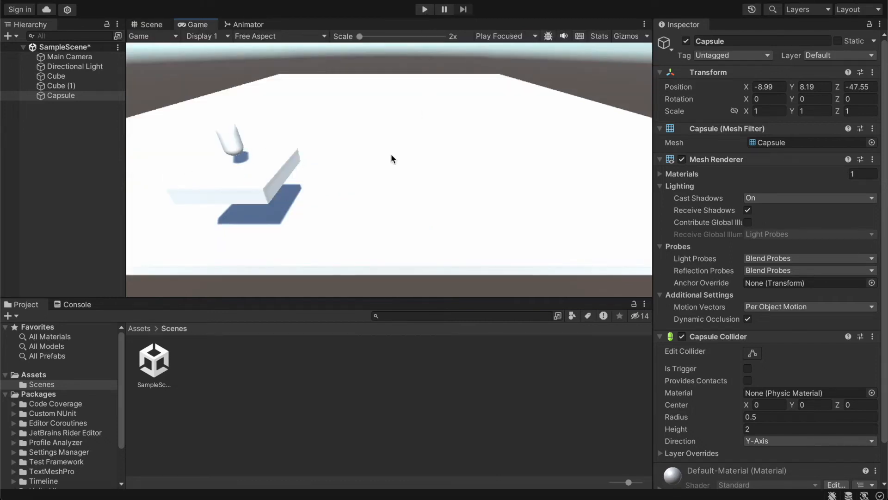
left_click(425, 9)
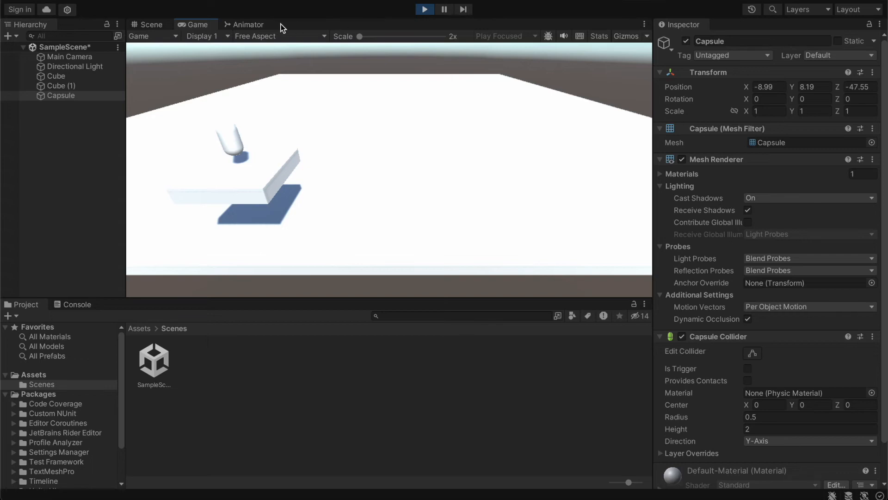
left_click(157, 30)
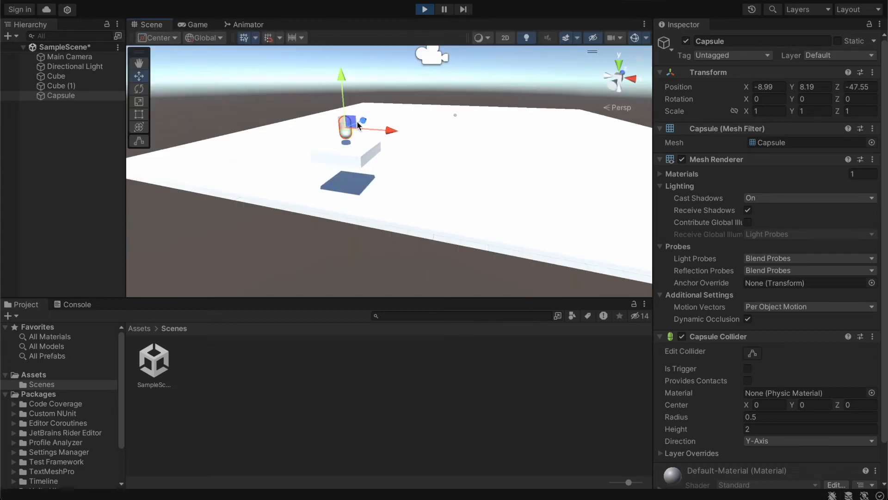
left_click_drag(390, 131, 550, 156)
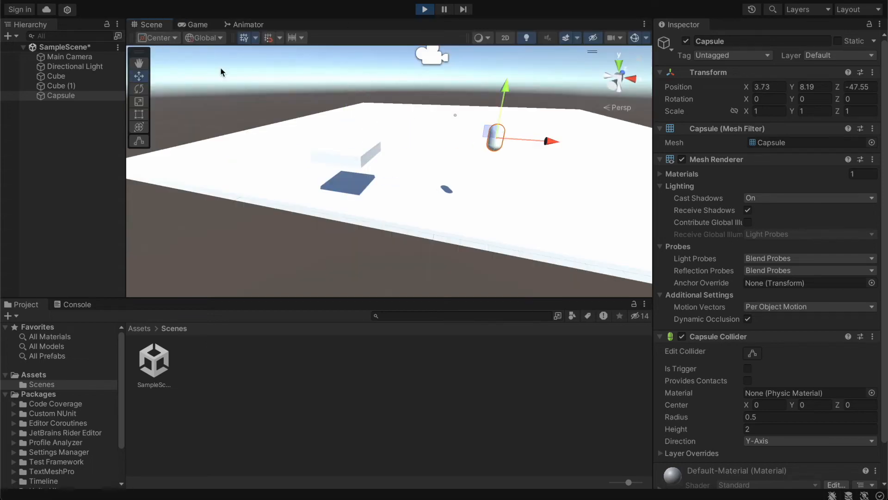
left_click(425, 10)
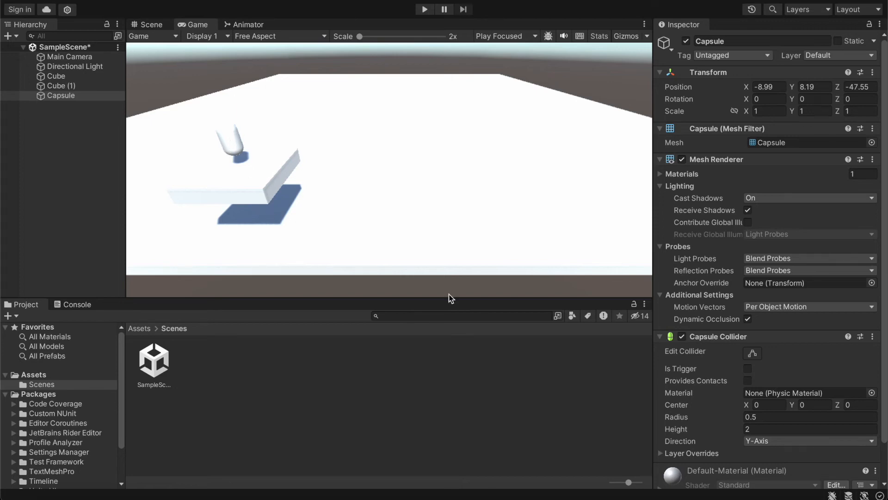
- Add a Rigidbody component to the capsule and test its fall in Play mode
left_click(55, 95)
scroll(706, 270, "down", 3)
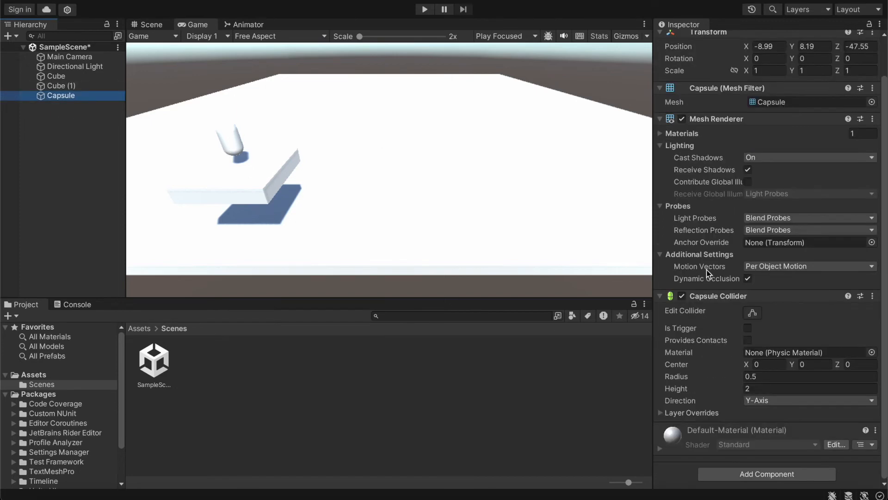
left_click(751, 473)
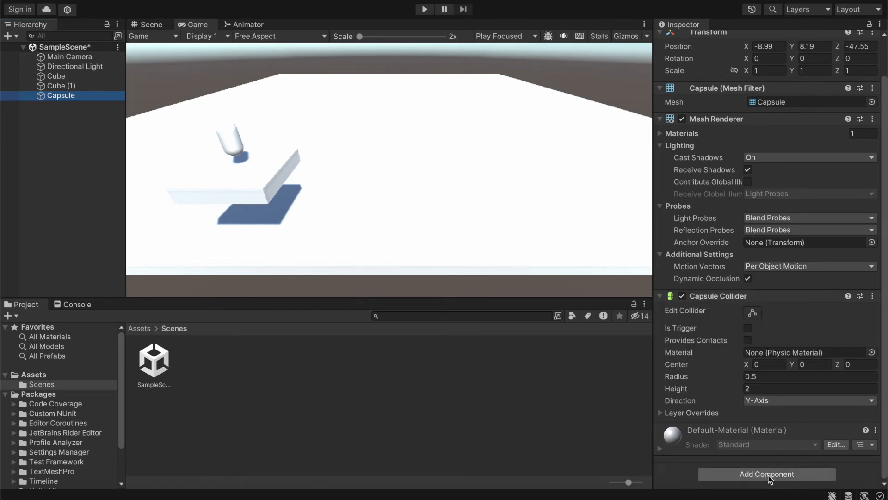
type("rigid")
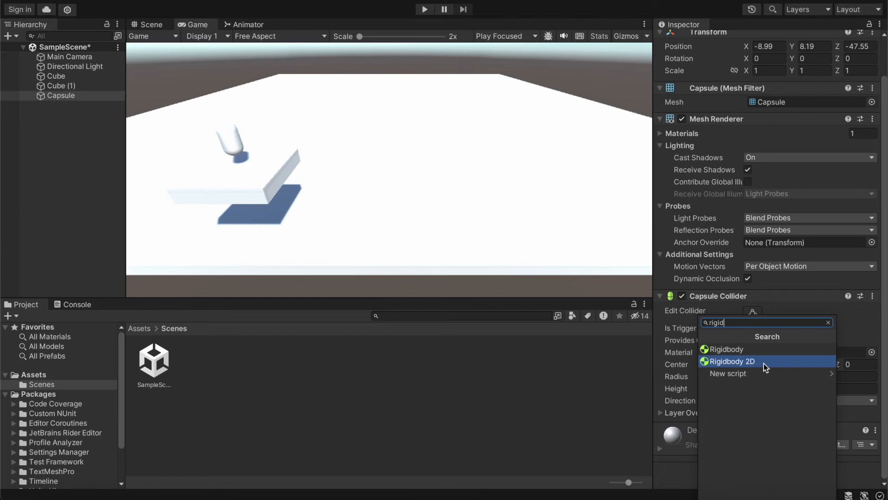
left_click(734, 349)
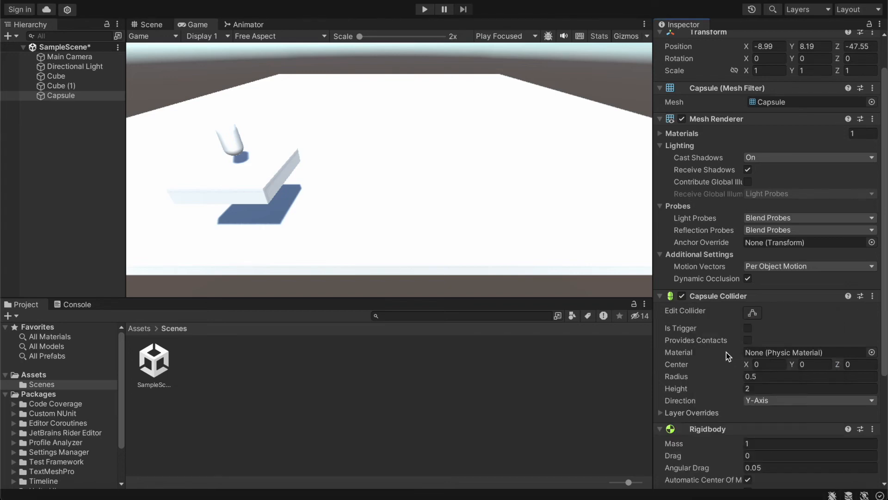
scroll(727, 351, "down", 3)
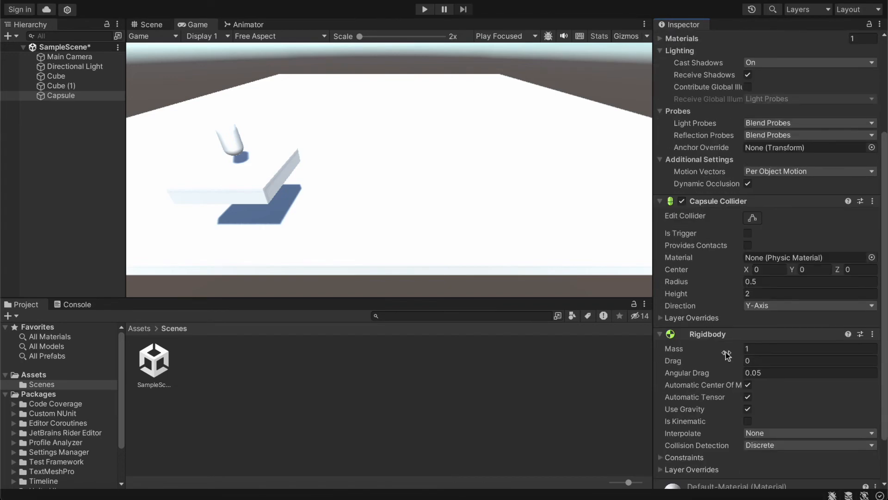
left_click(425, 9)
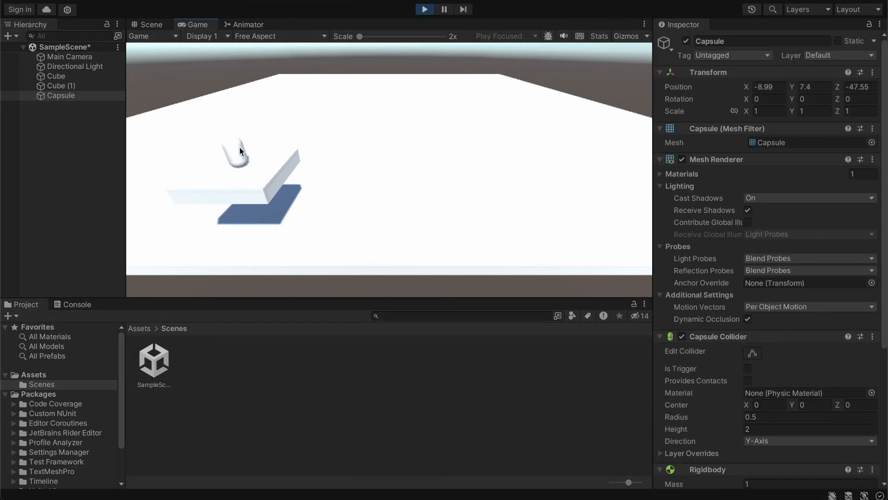
key("ctrl+p")
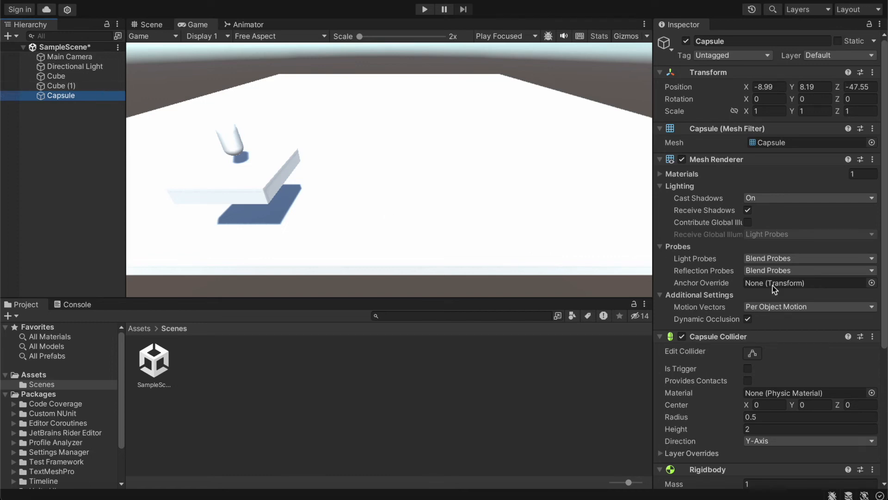
- Test removing the Box Collider from Cube (1) while in Play mode, and stop playing
key("Up")
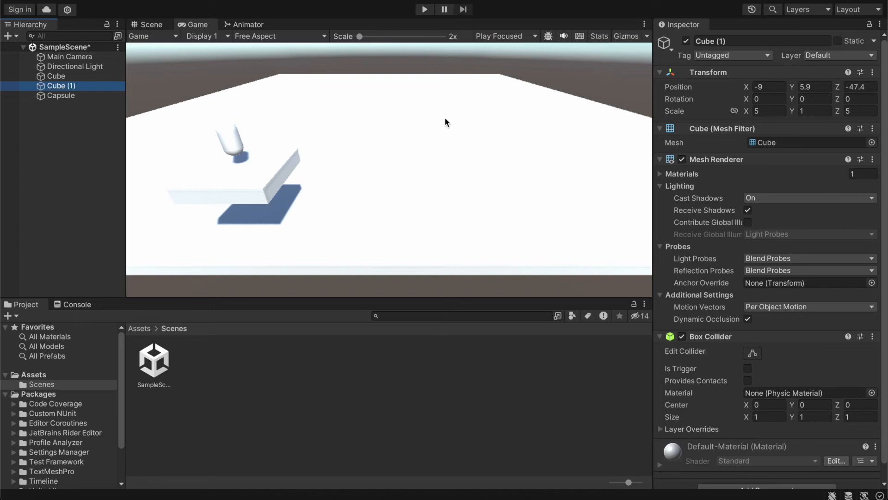
left_click(419, 9)
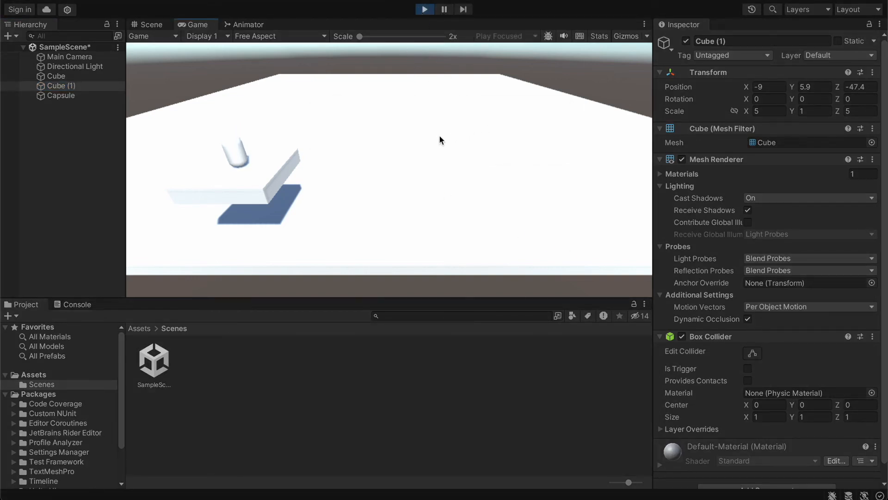
left_click(59, 86)
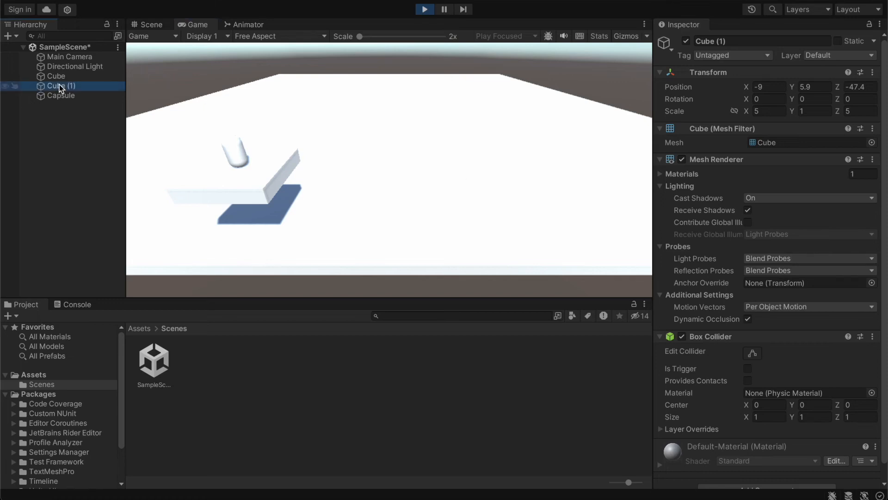
left_click(873, 337)
left_click(858, 373)
left_click(425, 10)
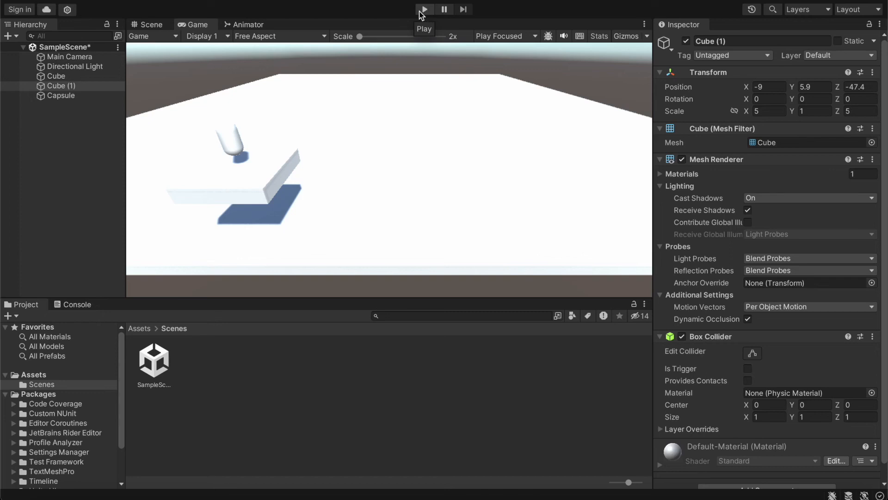
- Test removing the Capsule Collider from the capsule while in Play mode, and stop playing
left_click(54, 96)
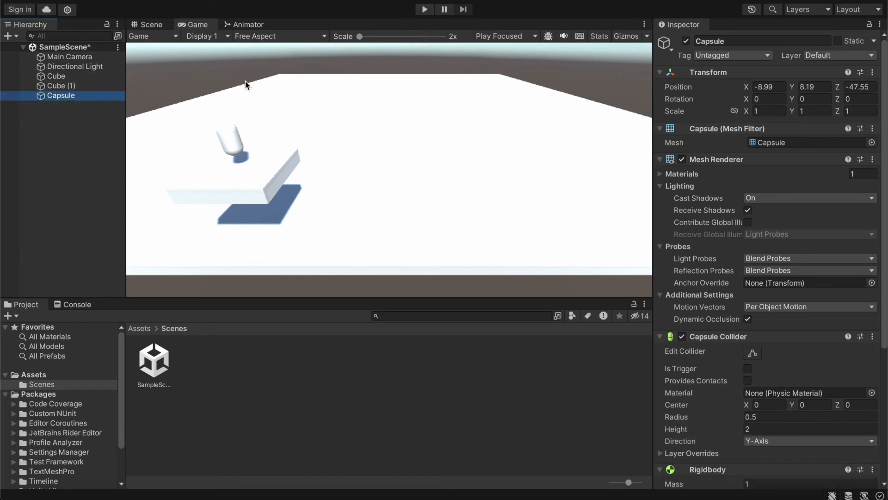
left_click(425, 9)
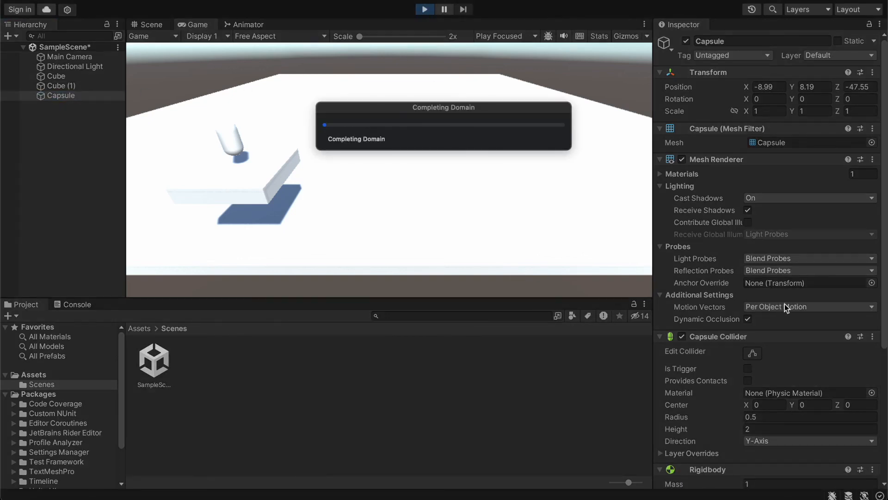
left_click(872, 337)
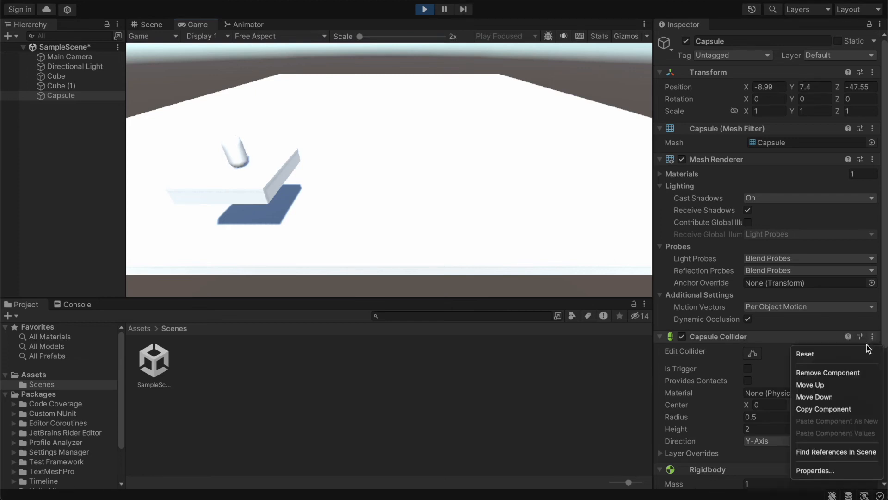
left_click(848, 372)
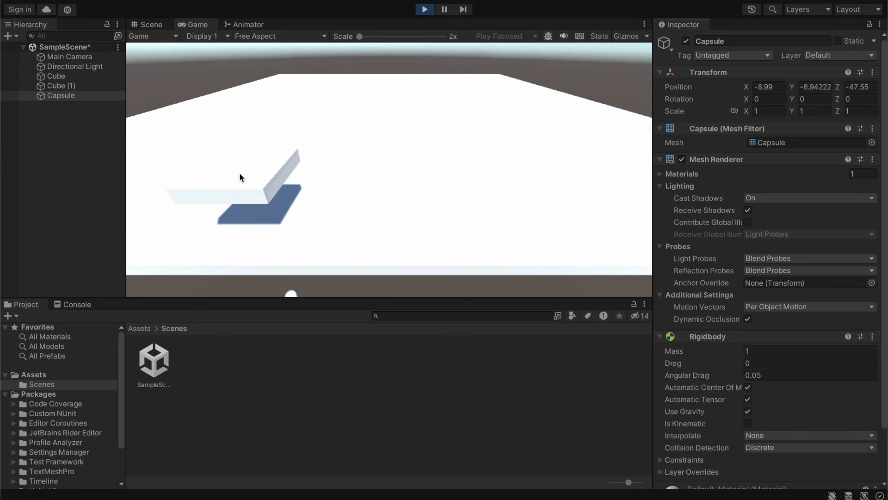
key("ctrl+p")
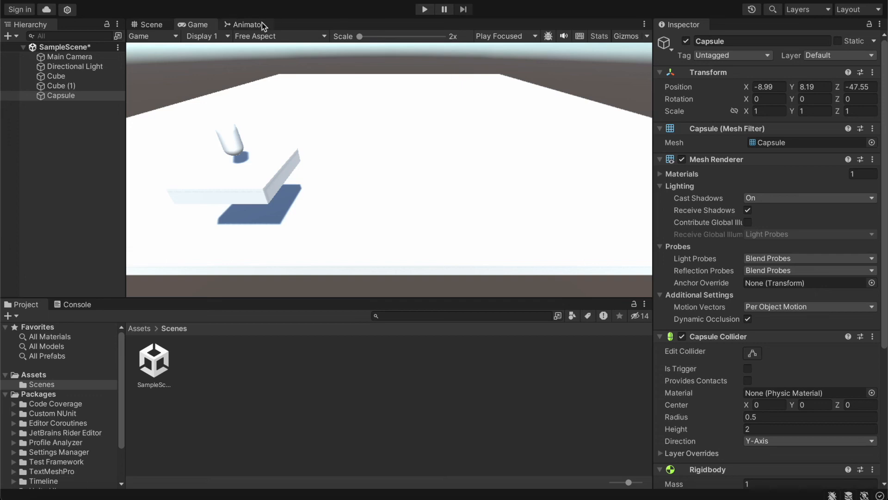
- Shorten the capsule's Capsule Collider from its lower end to a height of about 1.06, with its center Y at about 0.47
left_click(157, 23)
scroll(393, 196, "up", 10)
scroll(374, 203, "down", 8)
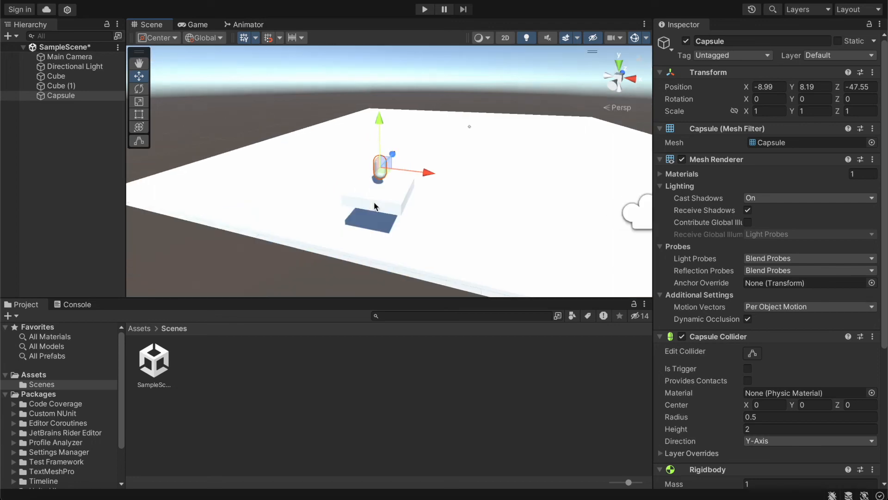
scroll(374, 206, "up", 5)
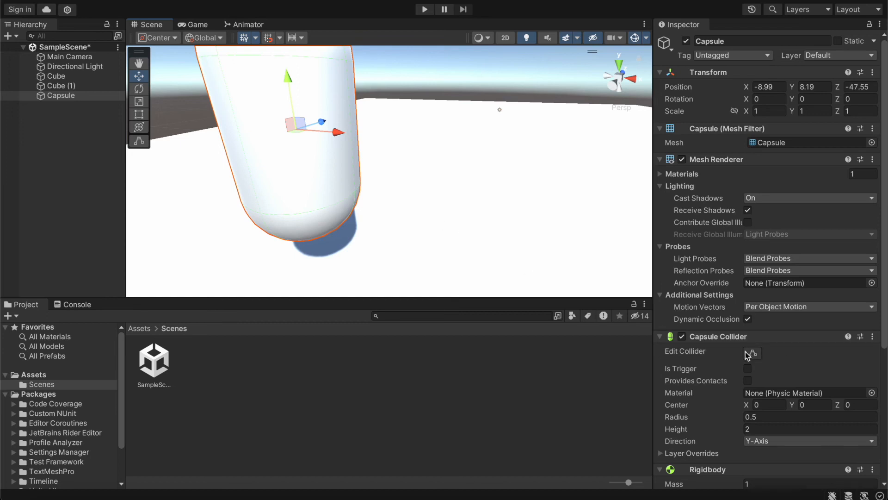
left_click(81, 97)
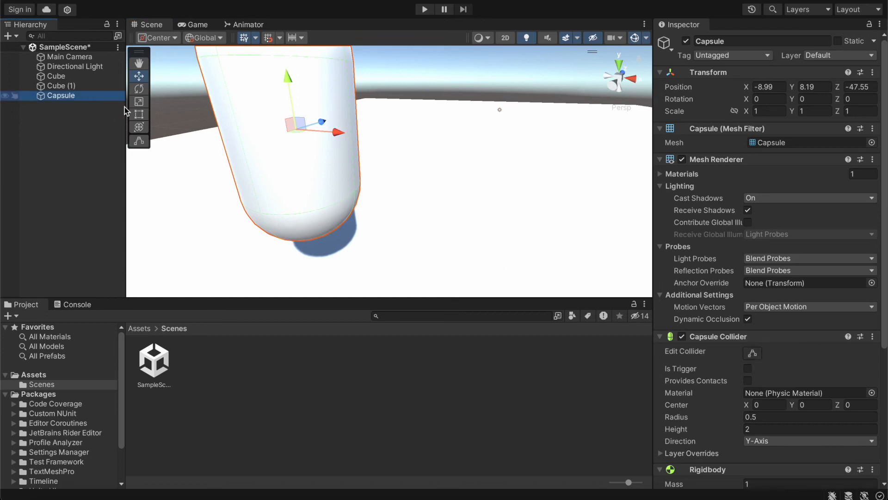
left_click(753, 354)
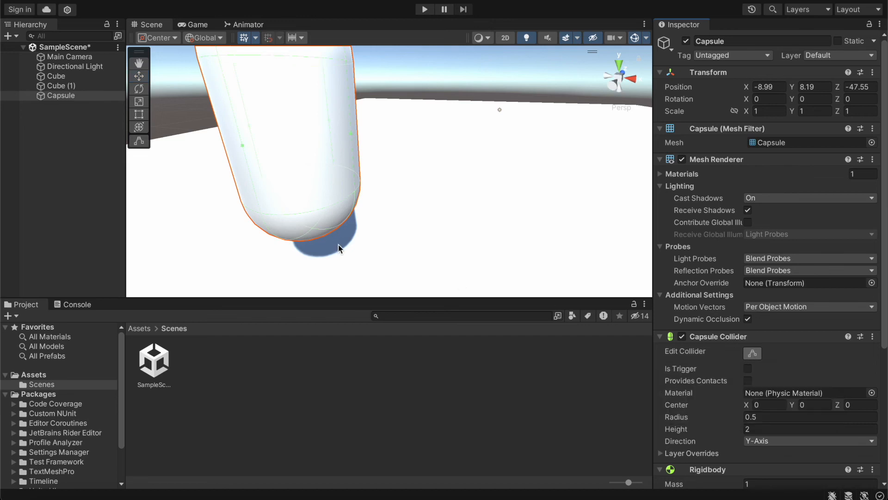
middle_click_drag(338, 227, 353, 227)
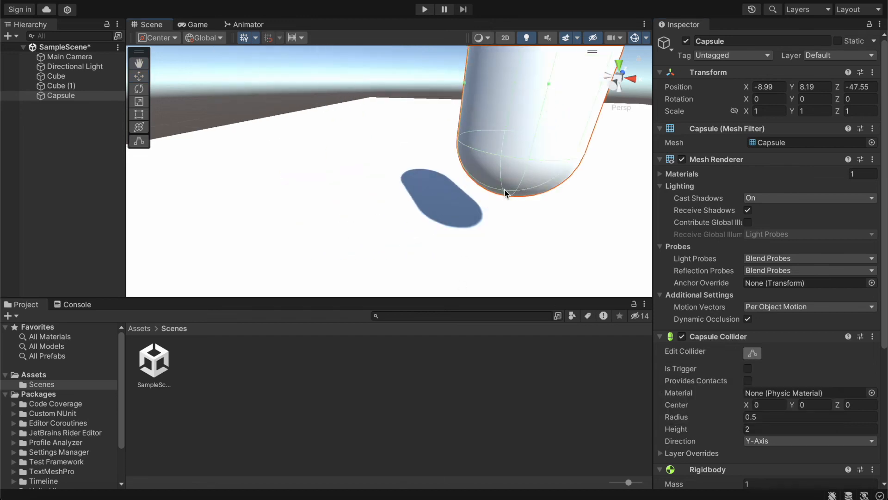
left_click_drag(504, 190, 537, 87)
mouse_move(538, 116)
middle_mouse_down()
mouse_move(536, 124)
mouse_move(542, 115)
middle_mouse_up()
scroll(542, 116, "down", 5)
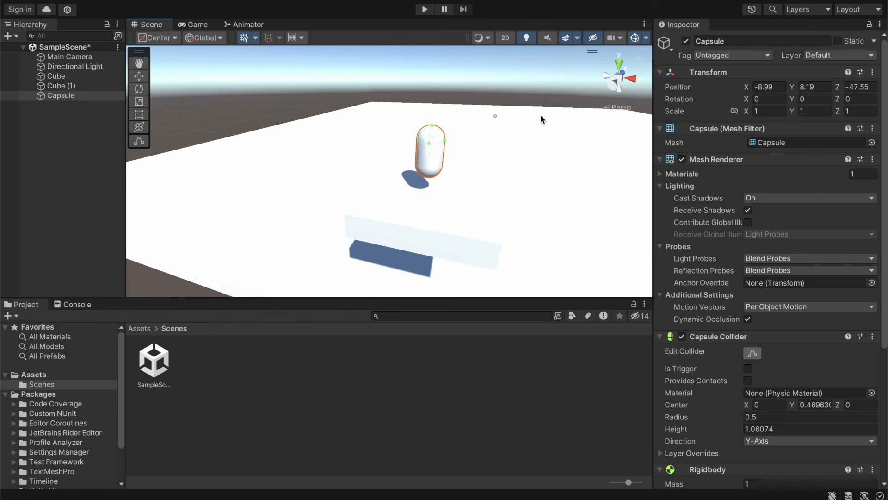
- Test the capsule's fall with the shortened collider in Play mode, and stop playing
scroll(540, 115, "up", 5)
scroll(533, 120, "up", 3)
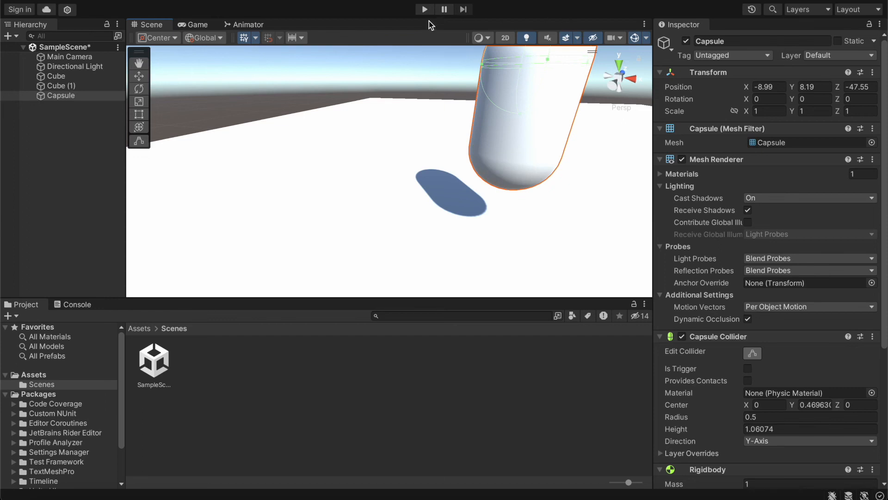
left_click(424, 10)
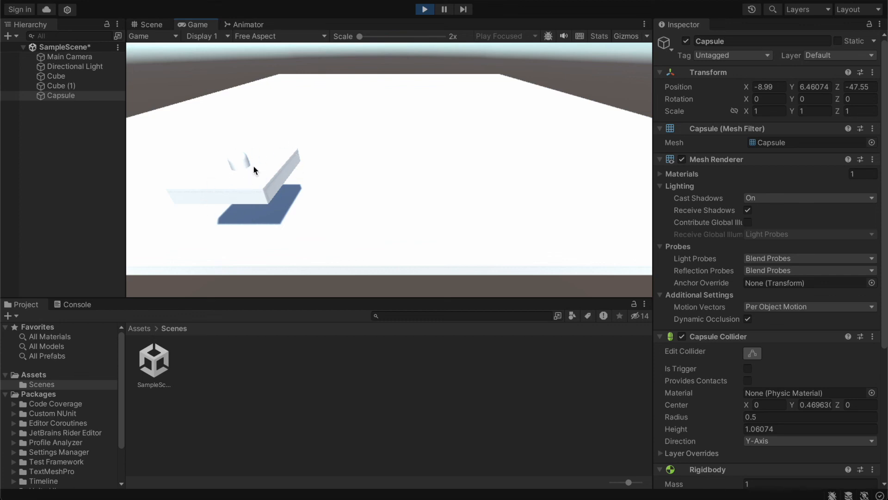
left_click(426, 10)
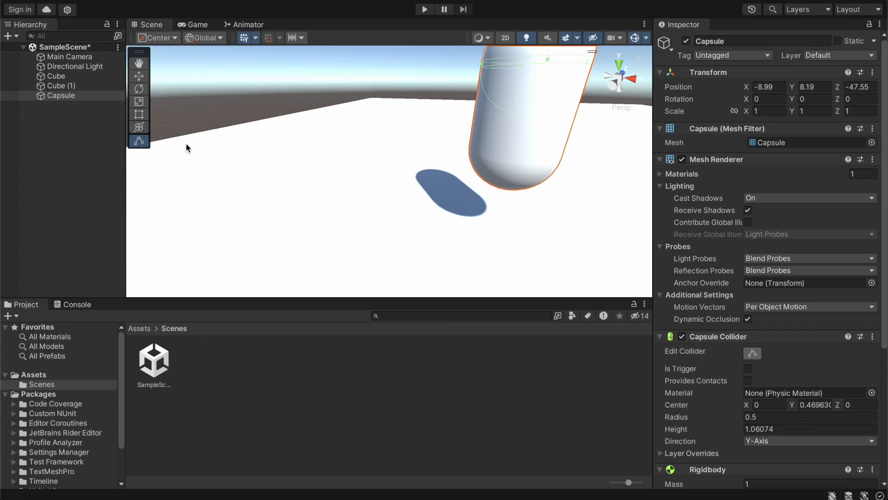
- Remove the modified Capsule Collider from the capsule and add a new default Capsule Collider component
left_click(95, 95)
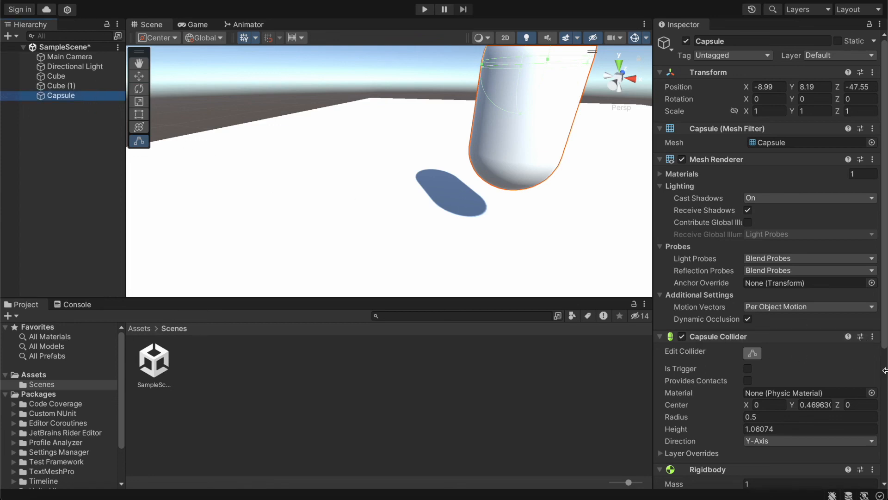
left_click(872, 336)
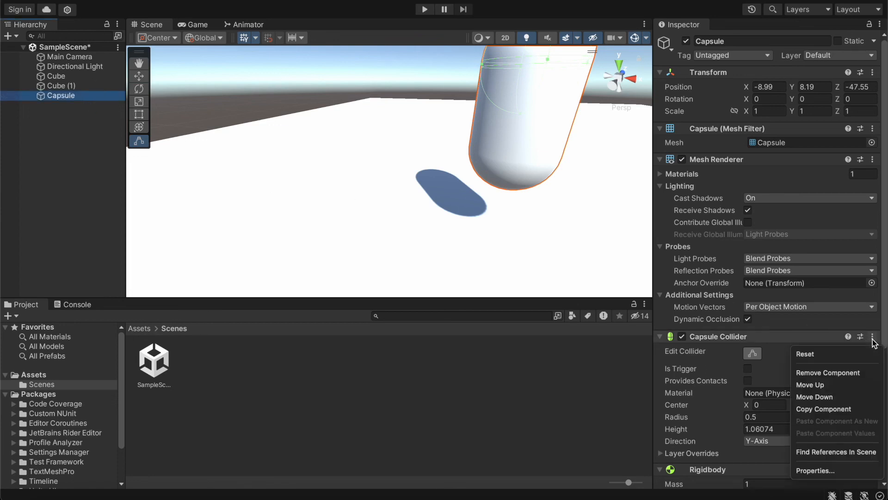
left_click(839, 373)
scroll(723, 354, "down", 3)
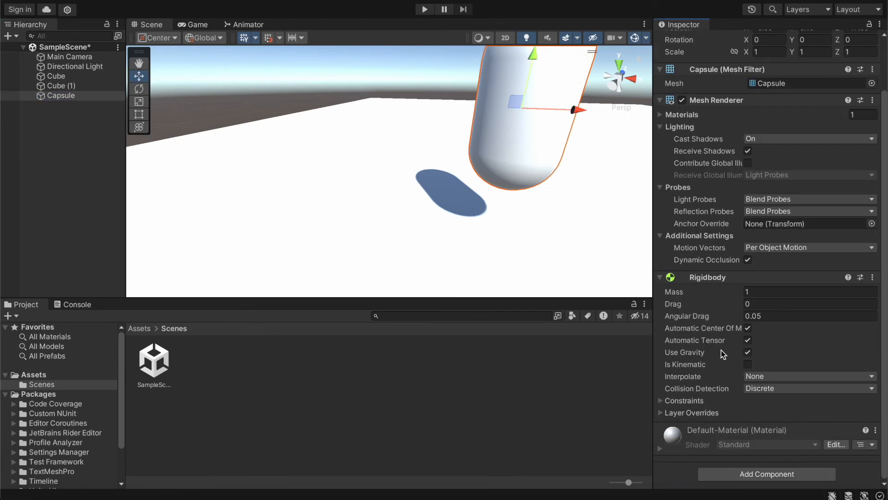
left_click(758, 474)
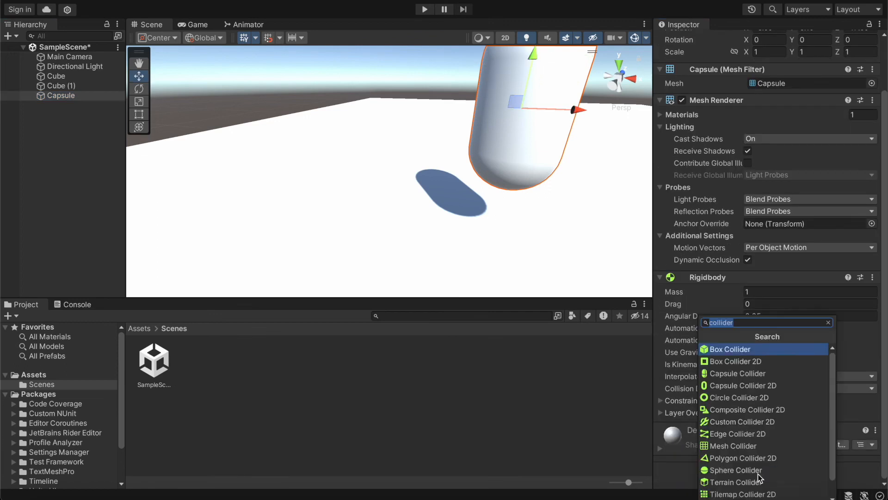
type("collider")
left_click(734, 372)
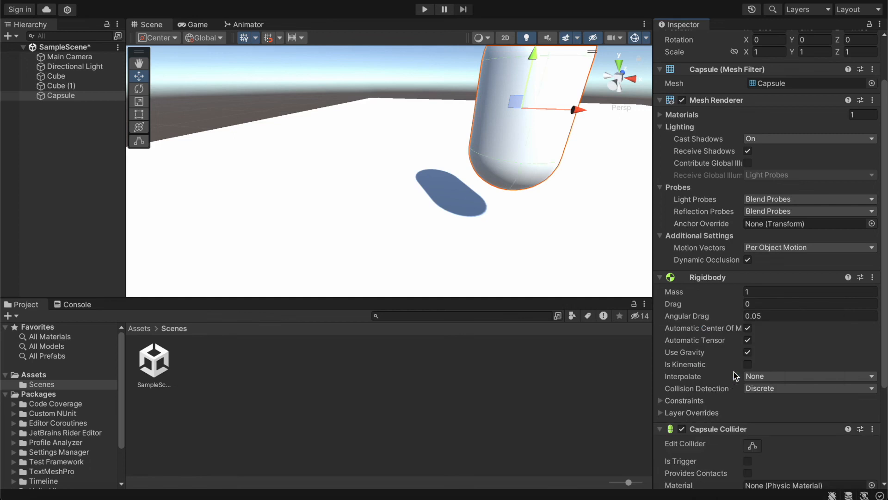
- Turn on shape editing for the new Capsule Collider, test the capsule's fall in Play mode, and stop playing
left_click(755, 445)
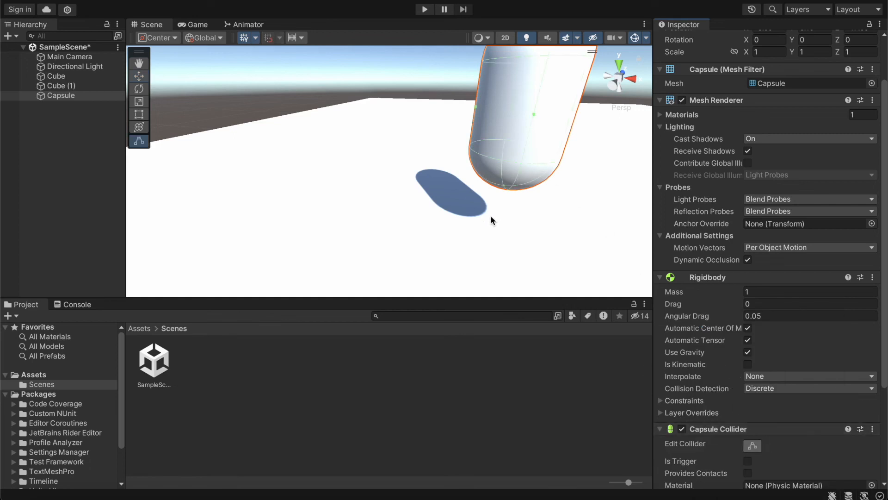
left_click(425, 10)
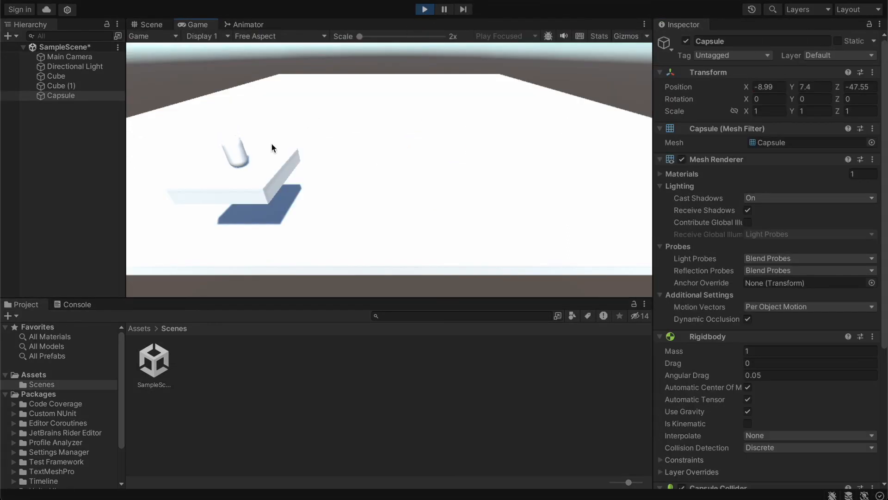
left_click(425, 10)
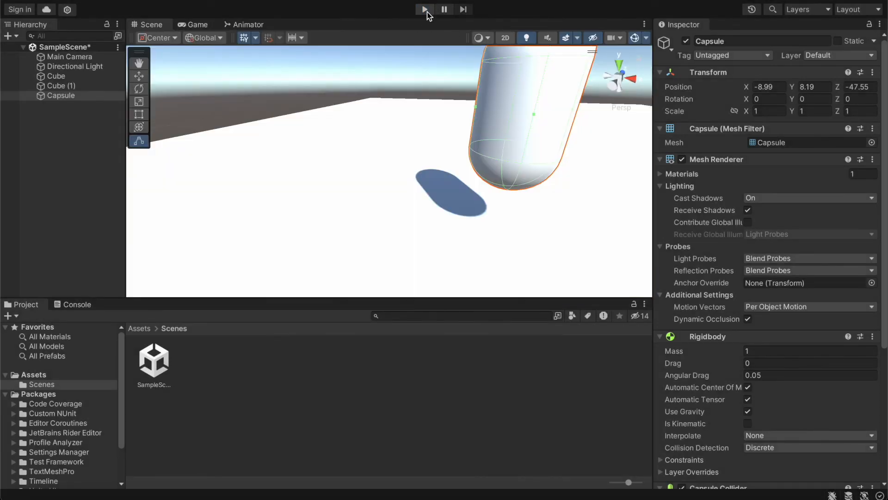
- Review the capsule in the Scene view along with its Rigidbody and Capsule Collider settings
scroll(501, 103, "down", 10)
scroll(502, 103, "up", 6)
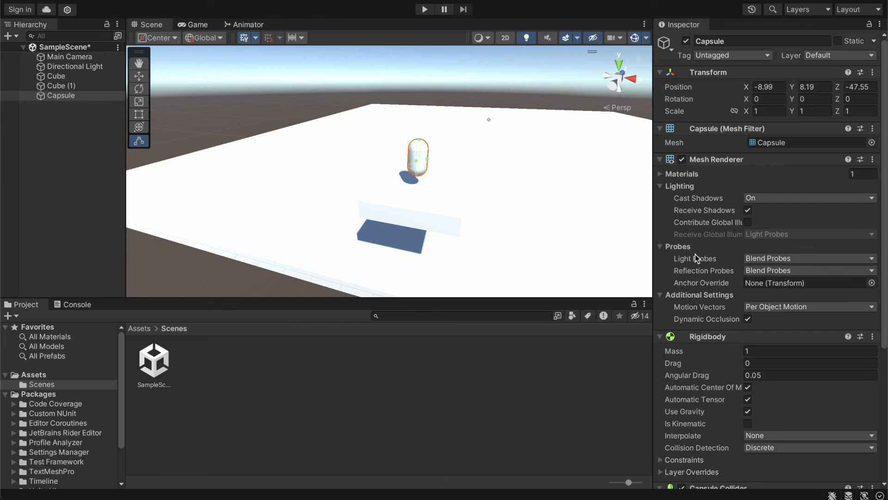
scroll(695, 243, "down", 5)
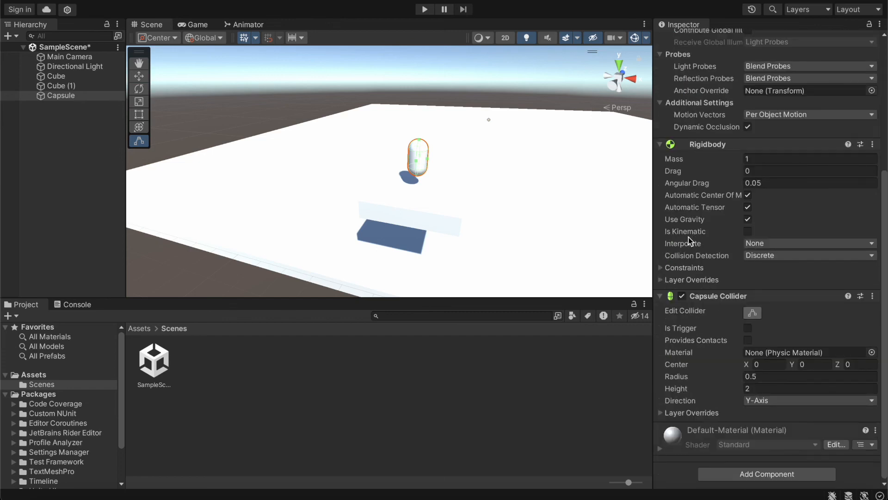